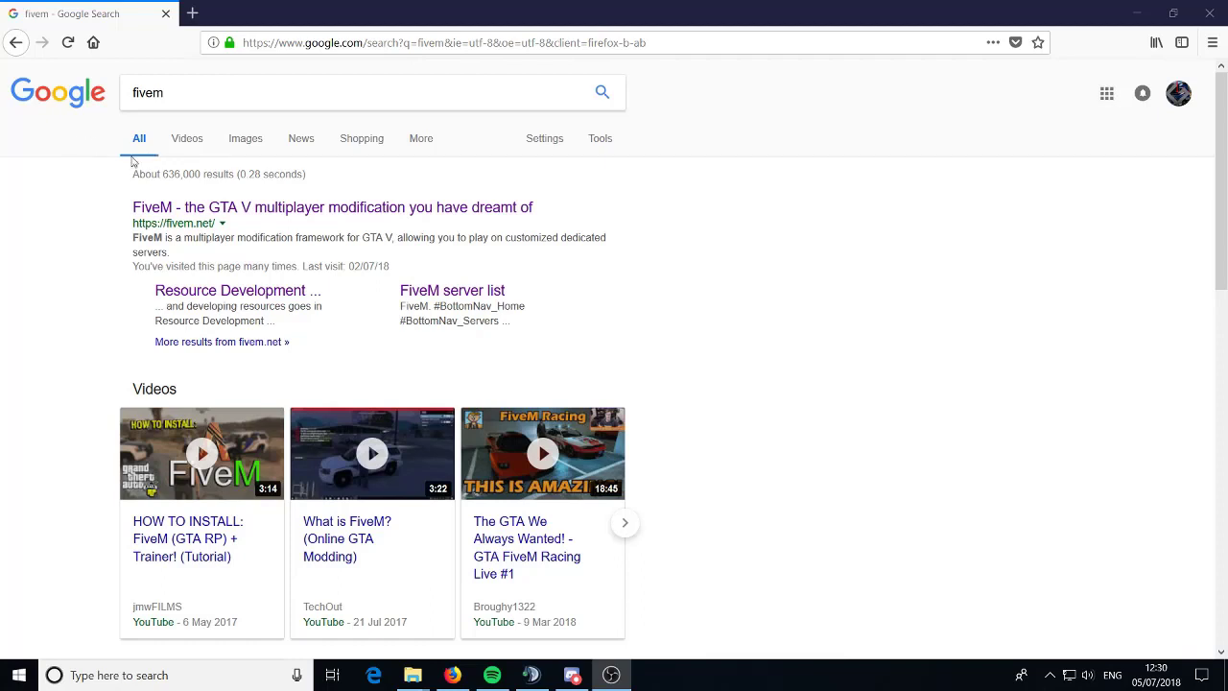
# - Follow the top Google result for 'fivem' to the fivem.net homepage
pyautogui.click(228, 213)
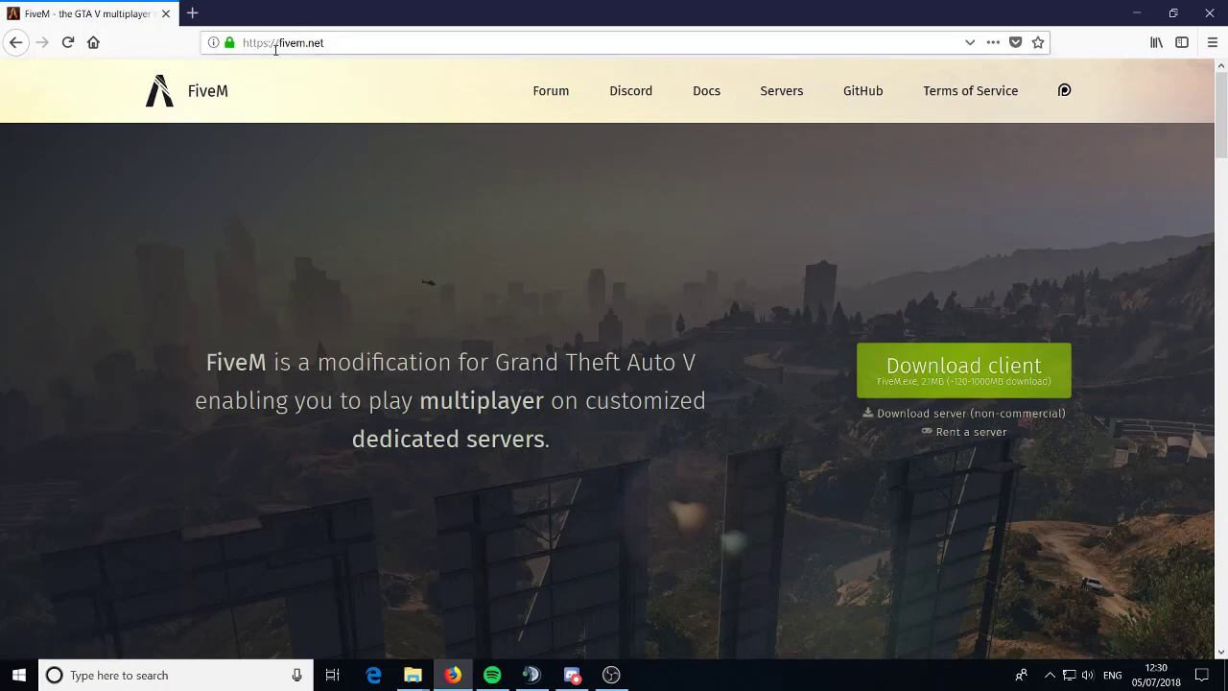
# - Go to the 'Download server (non-commercial)' docs and bring the Running FXServer Windows steps into view
pyautogui.click(925, 411)
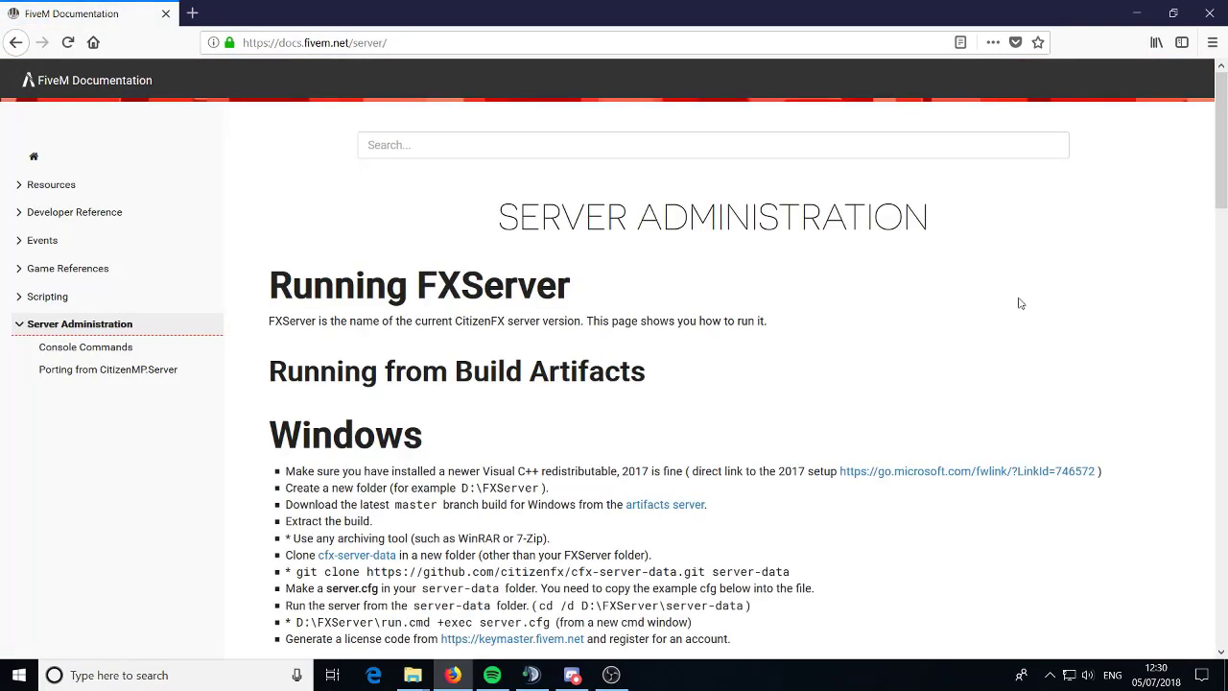
pyautogui.scroll(-8, 546, 448)
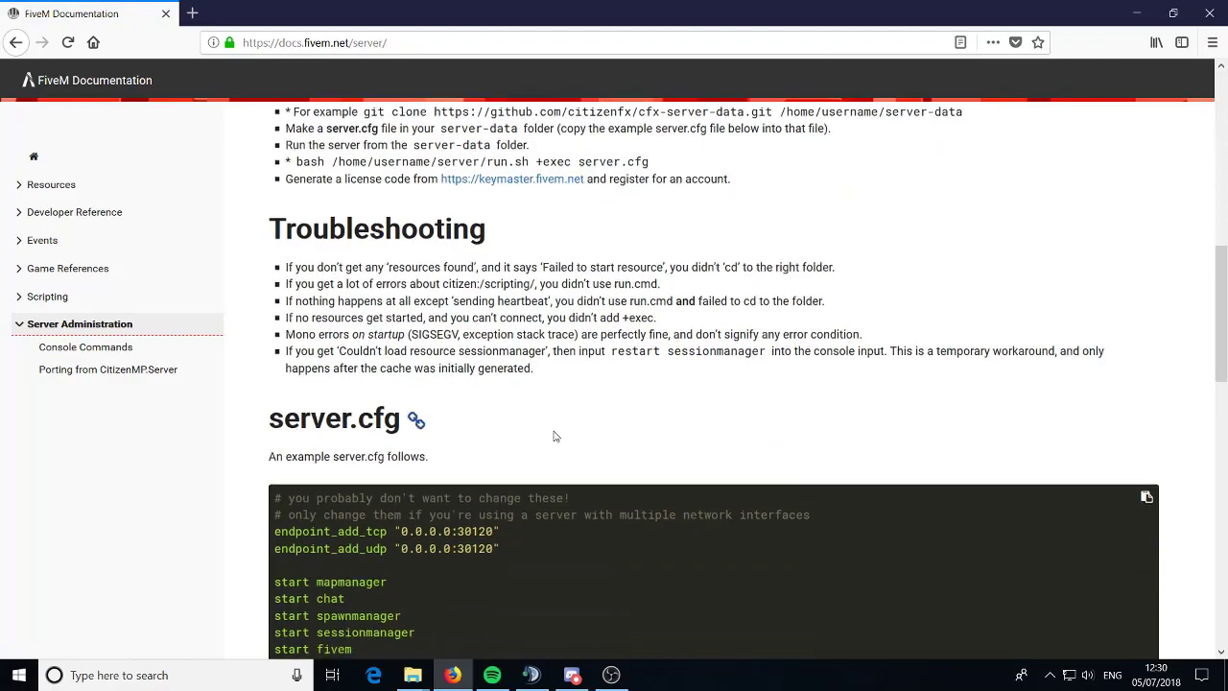
pyautogui.scroll(-4, 554, 422)
pyautogui.scroll(8, 529, 399)
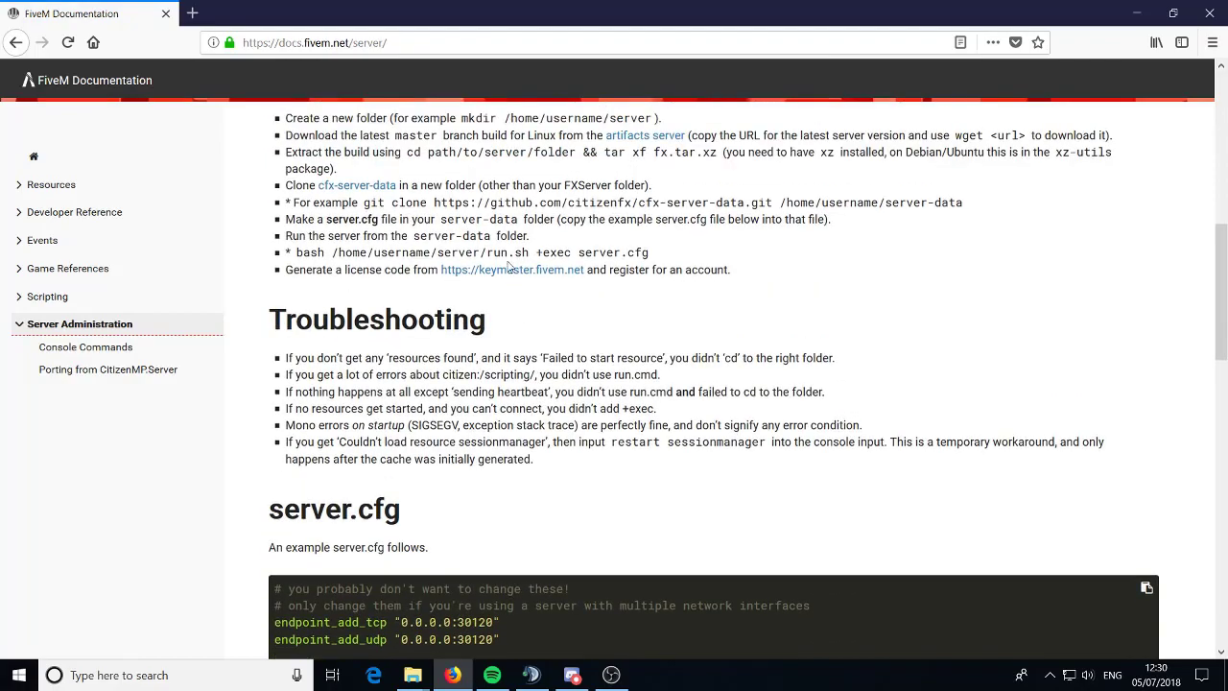
pyautogui.scroll(3, 388, 220)
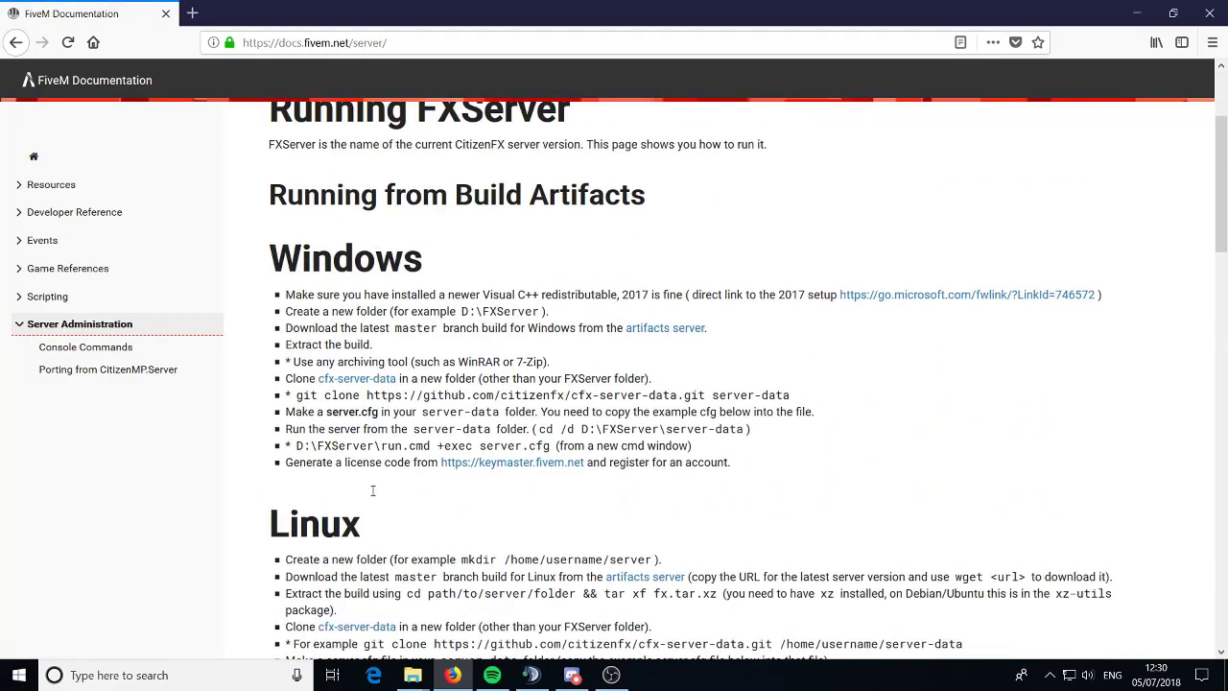
pyautogui.scroll(-1, 372, 490)
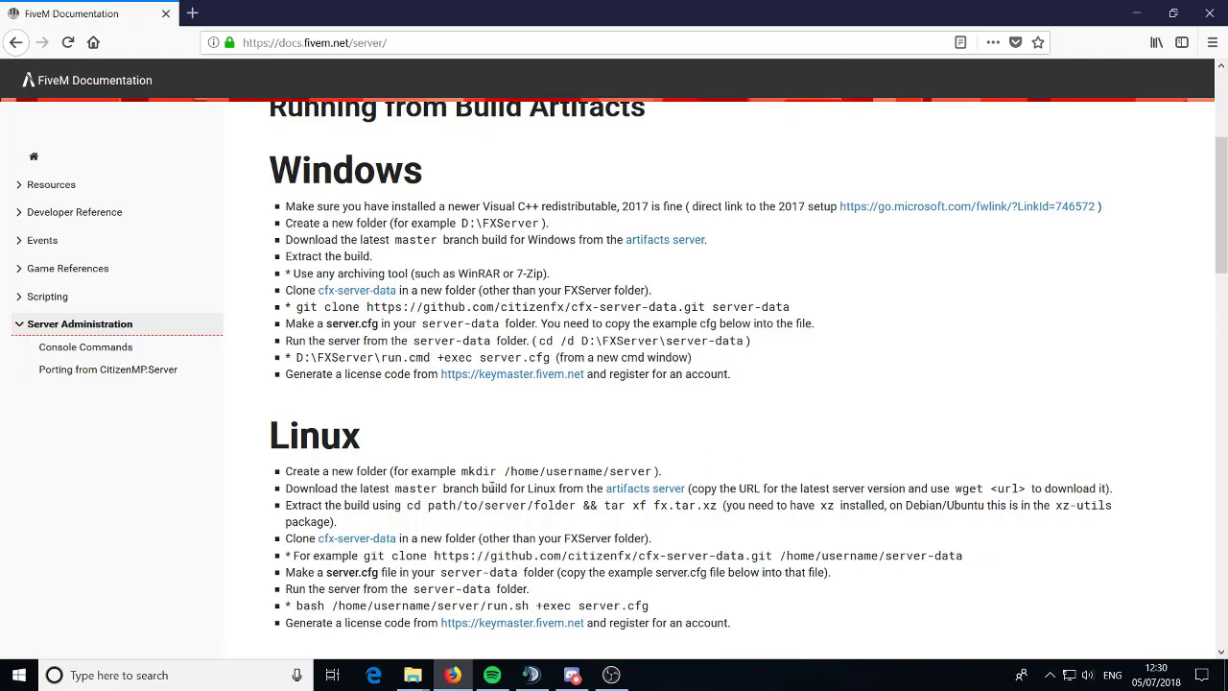
pyautogui.scroll(2, 383, 260)
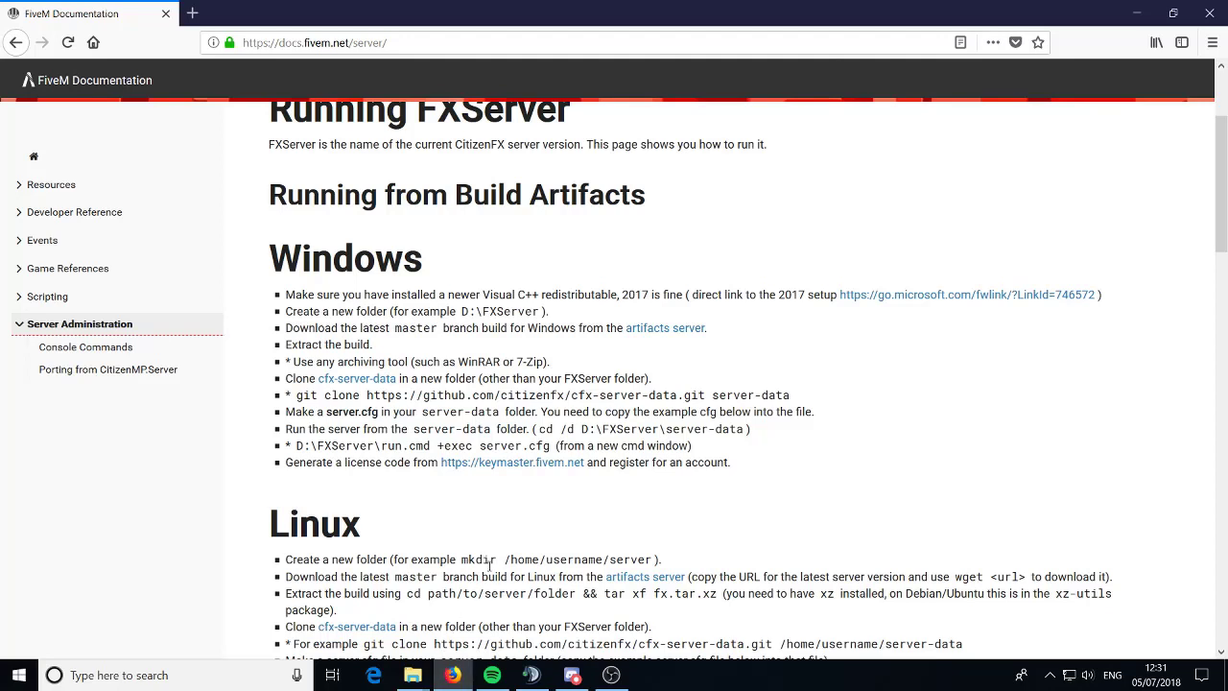
pyautogui.moveTo(412, 674)
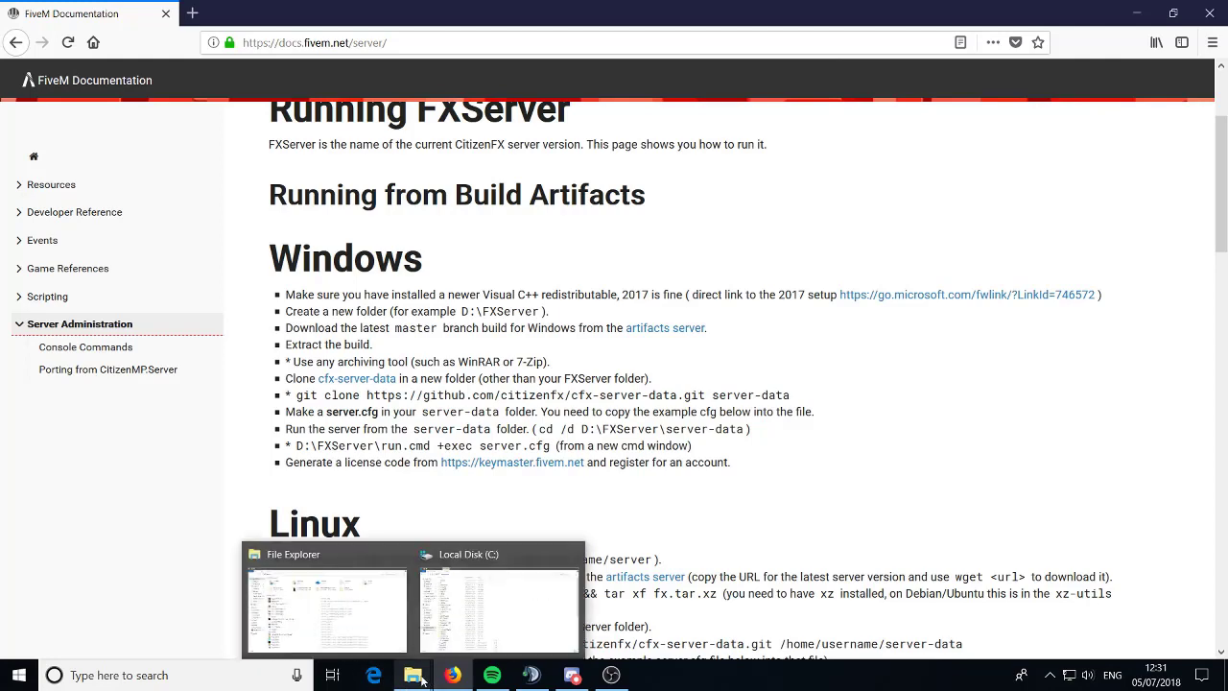
# - Add a new folder on Local Disk (C:), declining to merge it into the existing FXServer folder
pyautogui.click(468, 614)
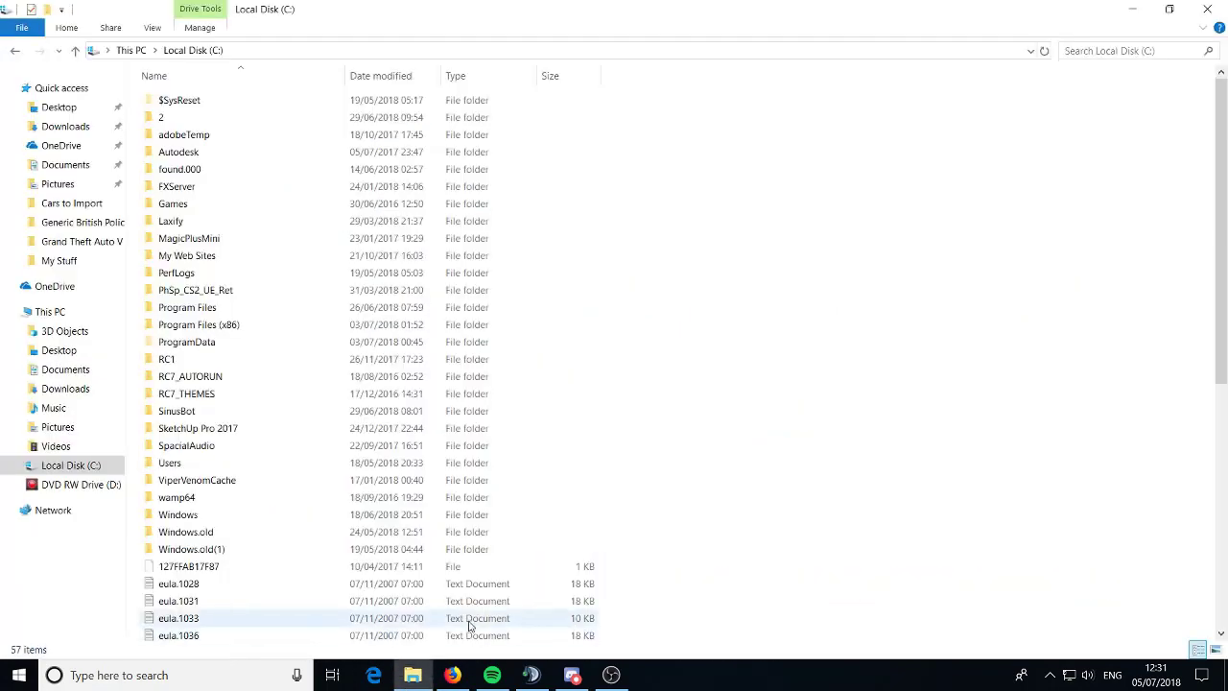
pyautogui.rightClick(862, 315)
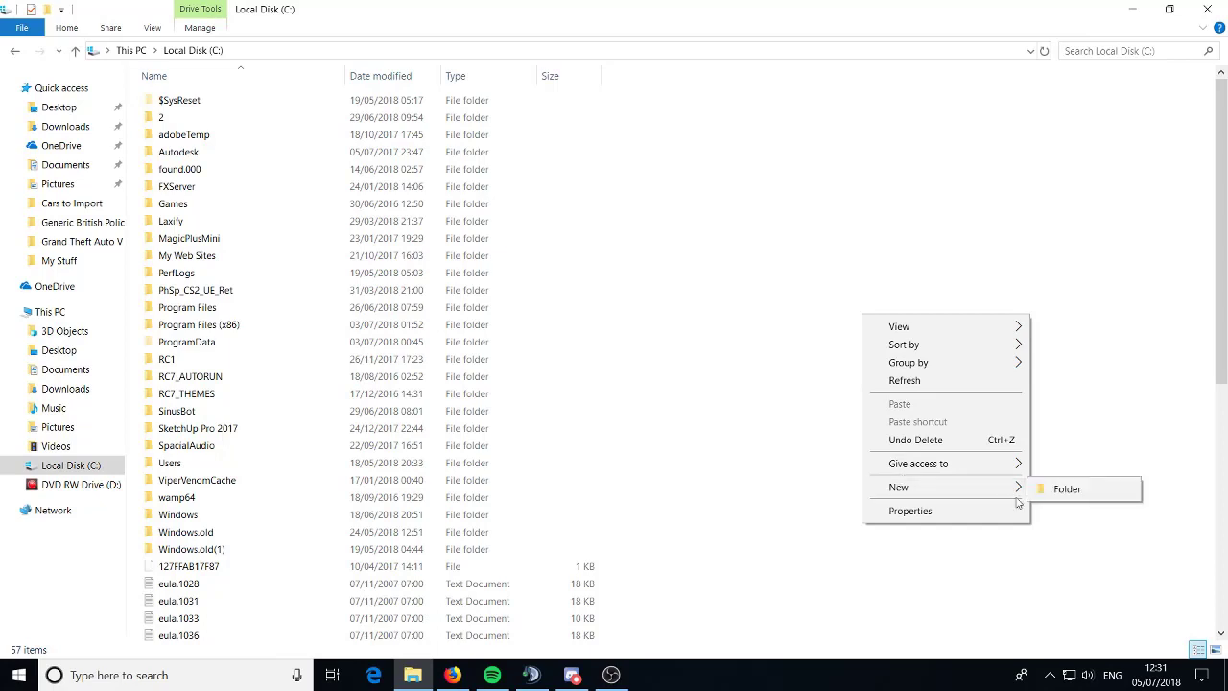
pyautogui.moveTo(1017, 492)
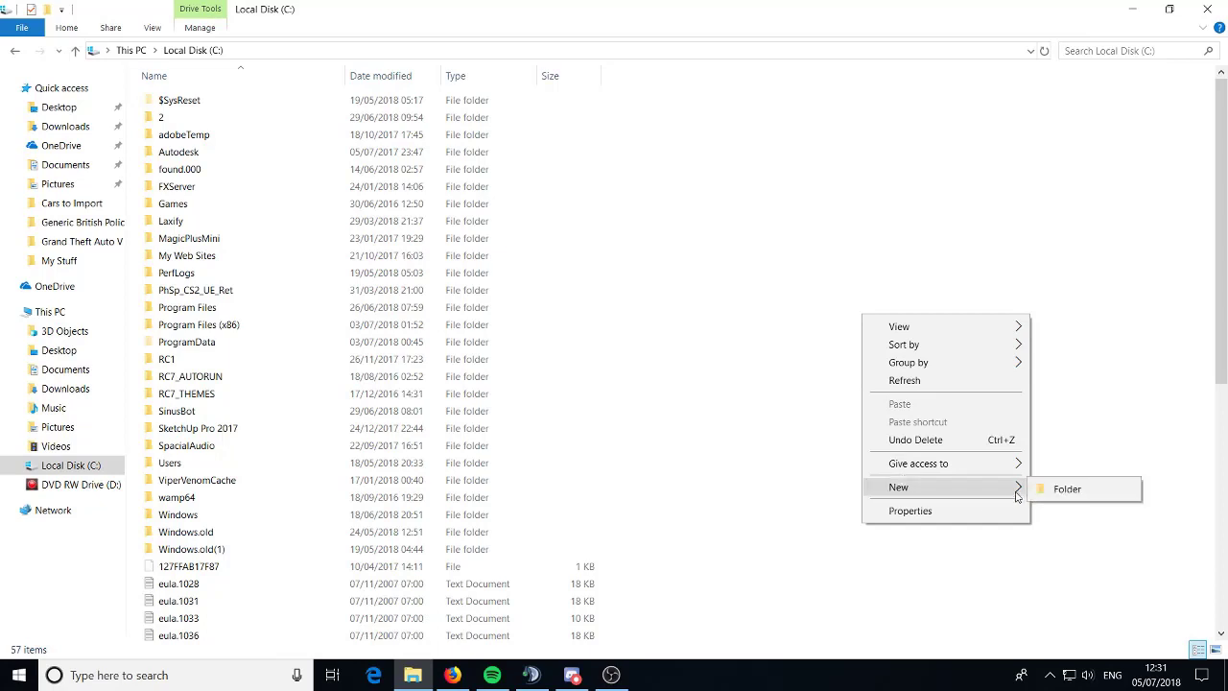
pyautogui.click(1122, 487)
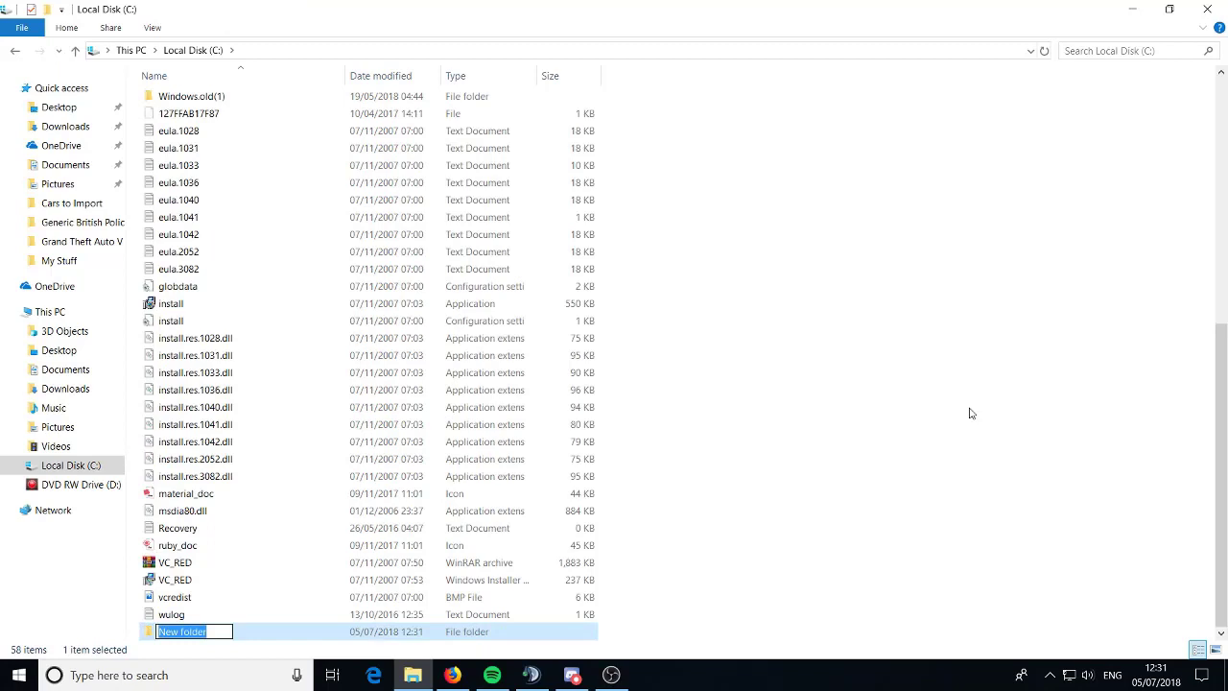
pyautogui.write('FXS')
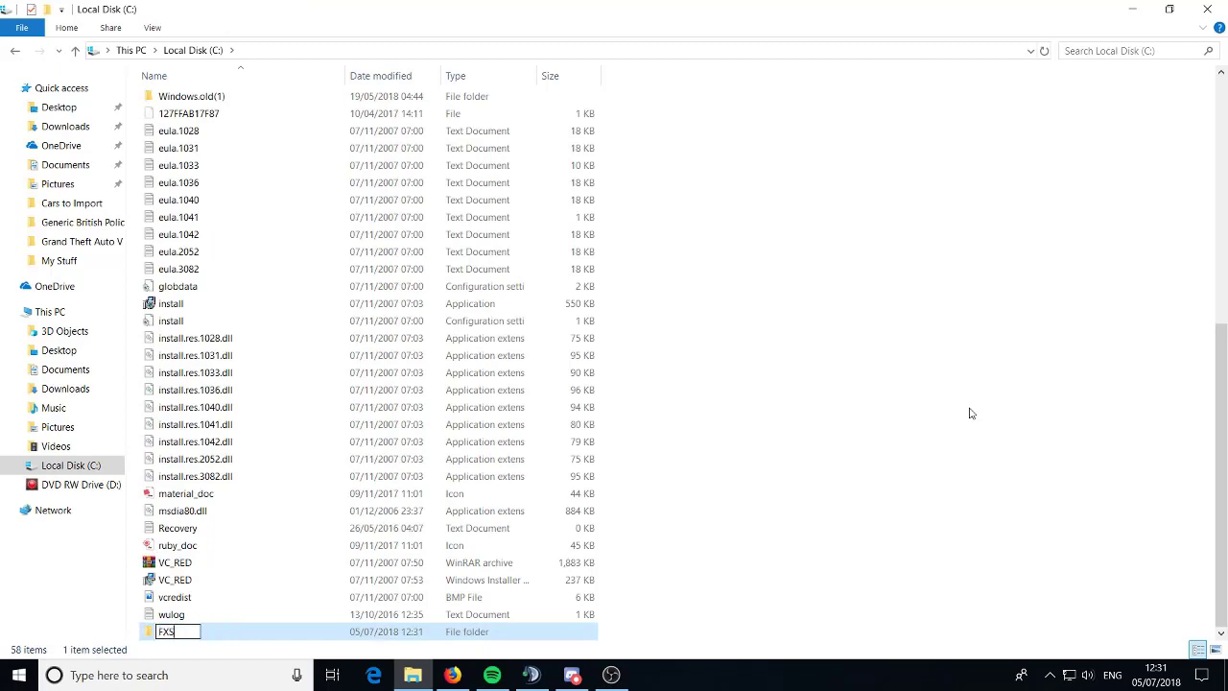
pyautogui.write('erver')
pyautogui.press('Return')
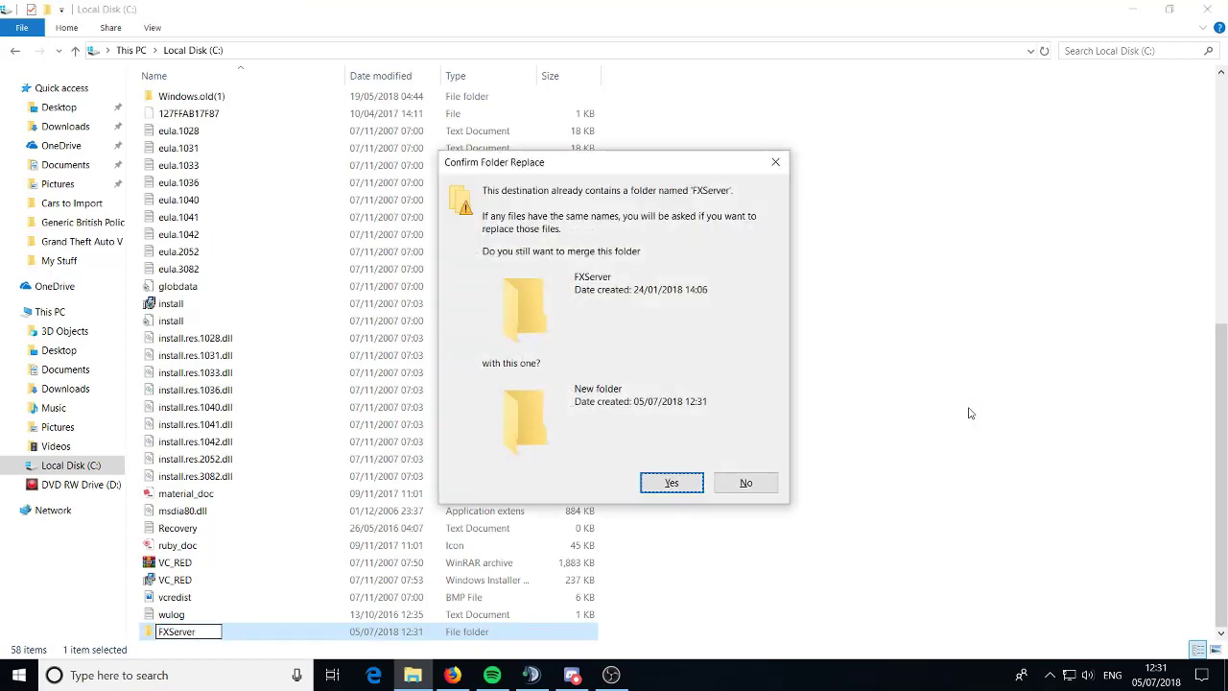
pyautogui.click(744, 486)
pyautogui.scroll(7, 256, 319)
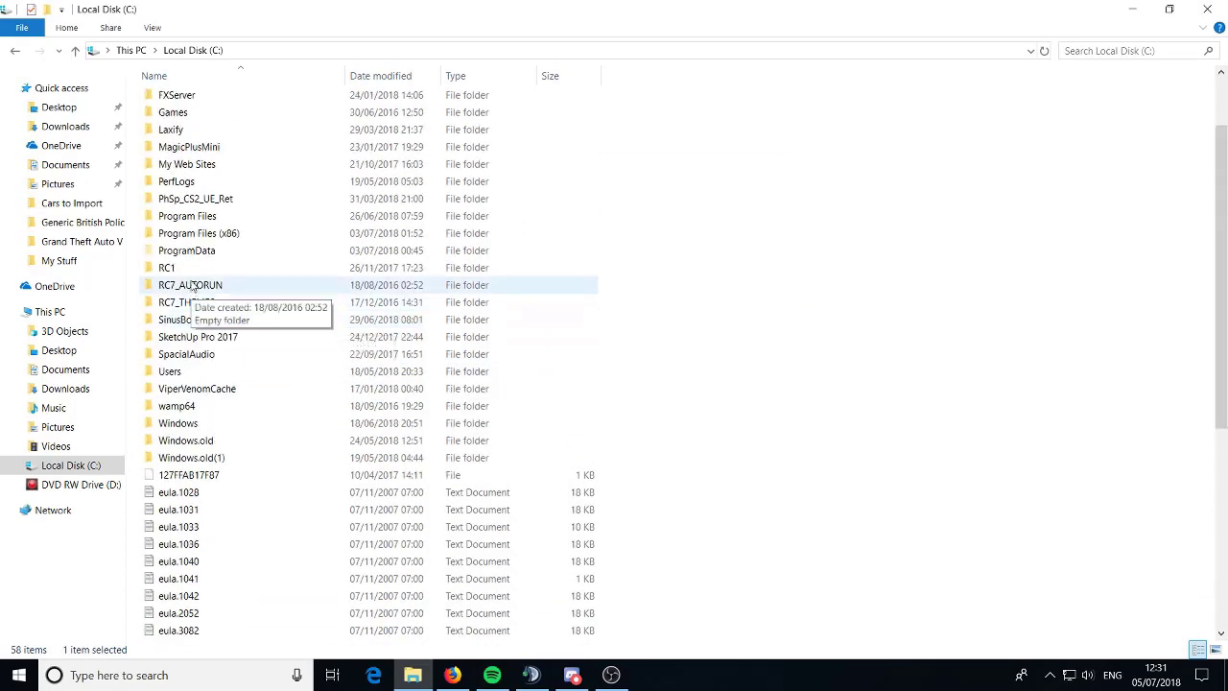
# - Delete the old FXServer folder from Local Disk (C:)
pyautogui.scroll(2, 259, 403)
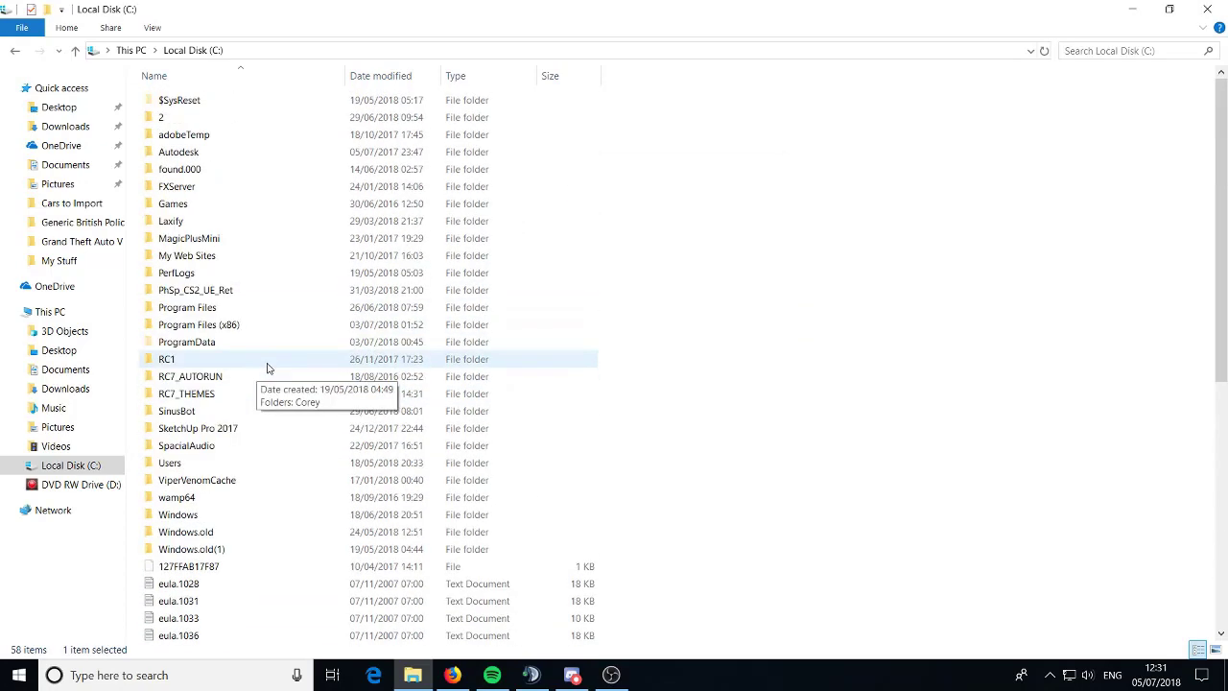
pyautogui.click(204, 195)
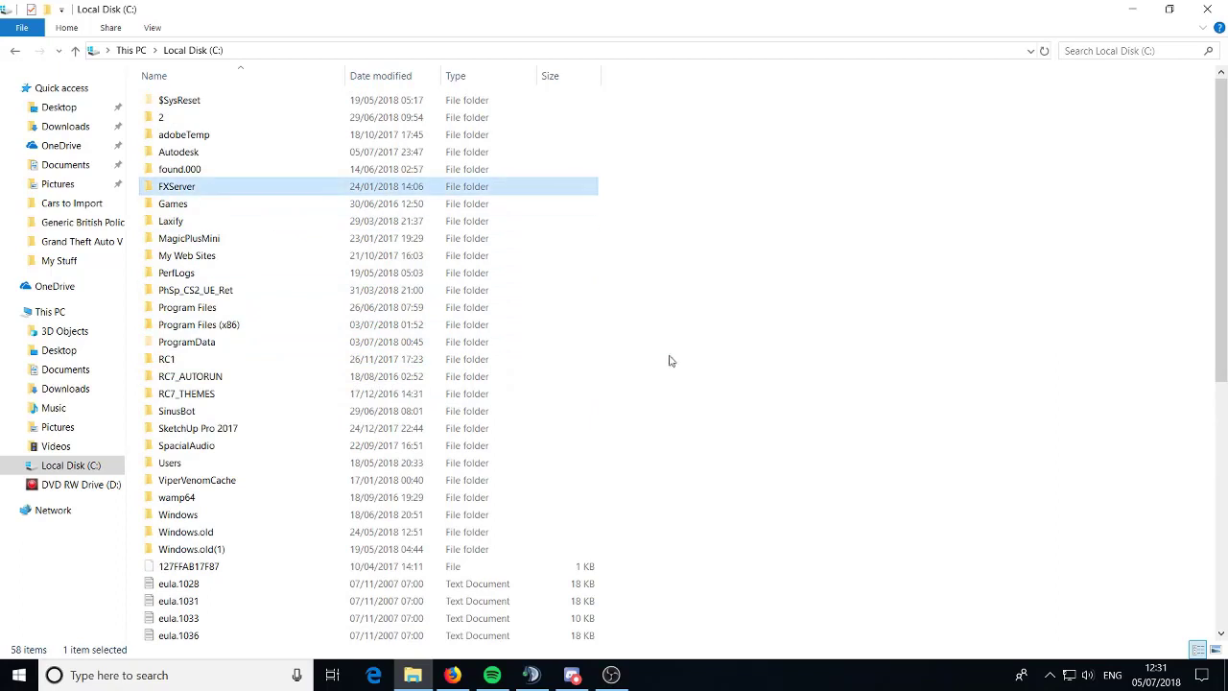
pyautogui.press('Delete')
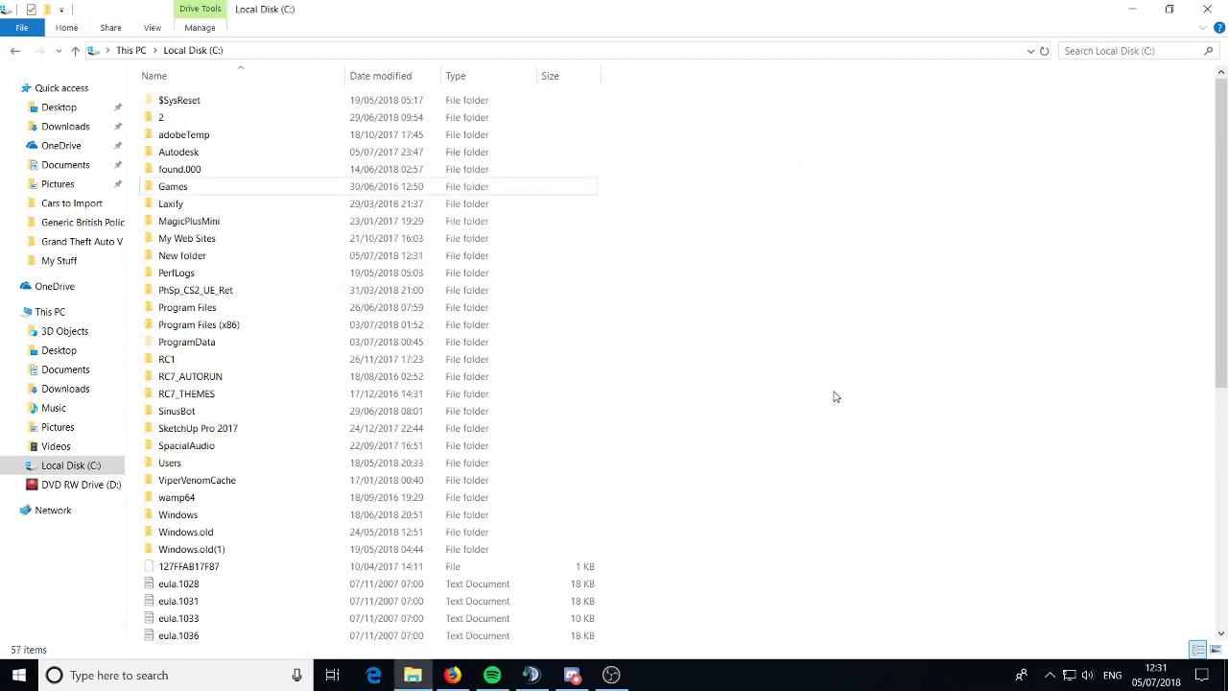
# - Create a fresh FXServer folder on C: and open it
pyautogui.rightClick(809, 364)
pyautogui.moveTo(874, 537)
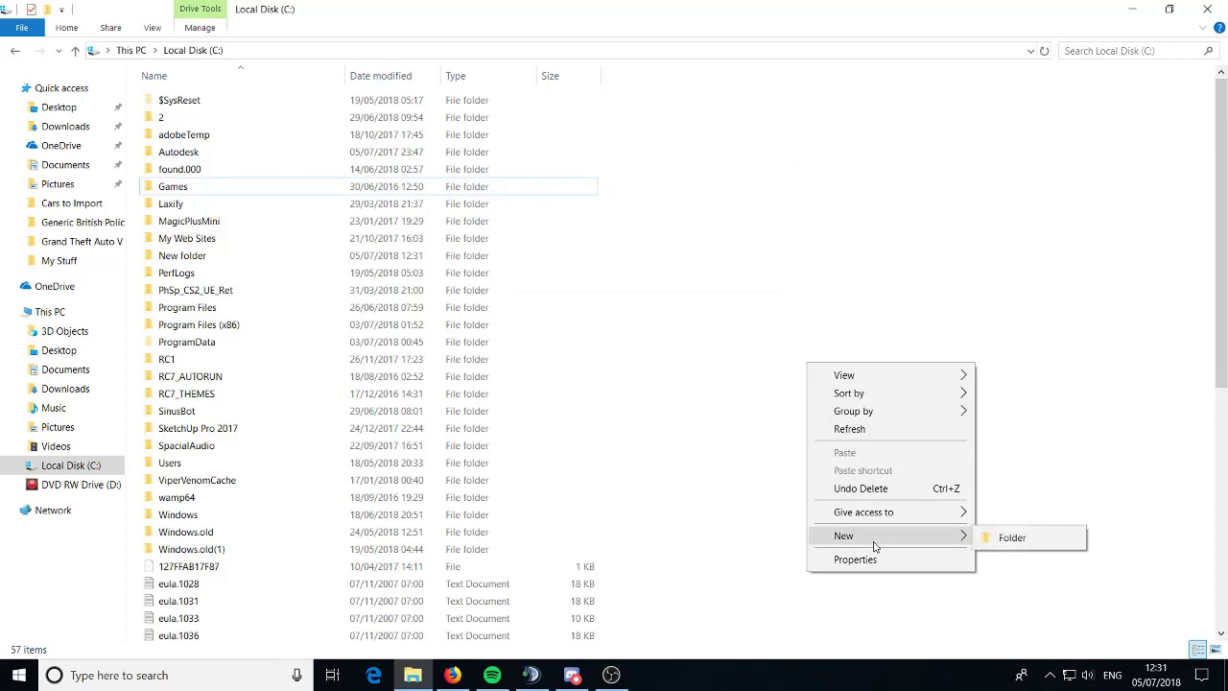
pyautogui.click(999, 535)
pyautogui.write('FXServer')
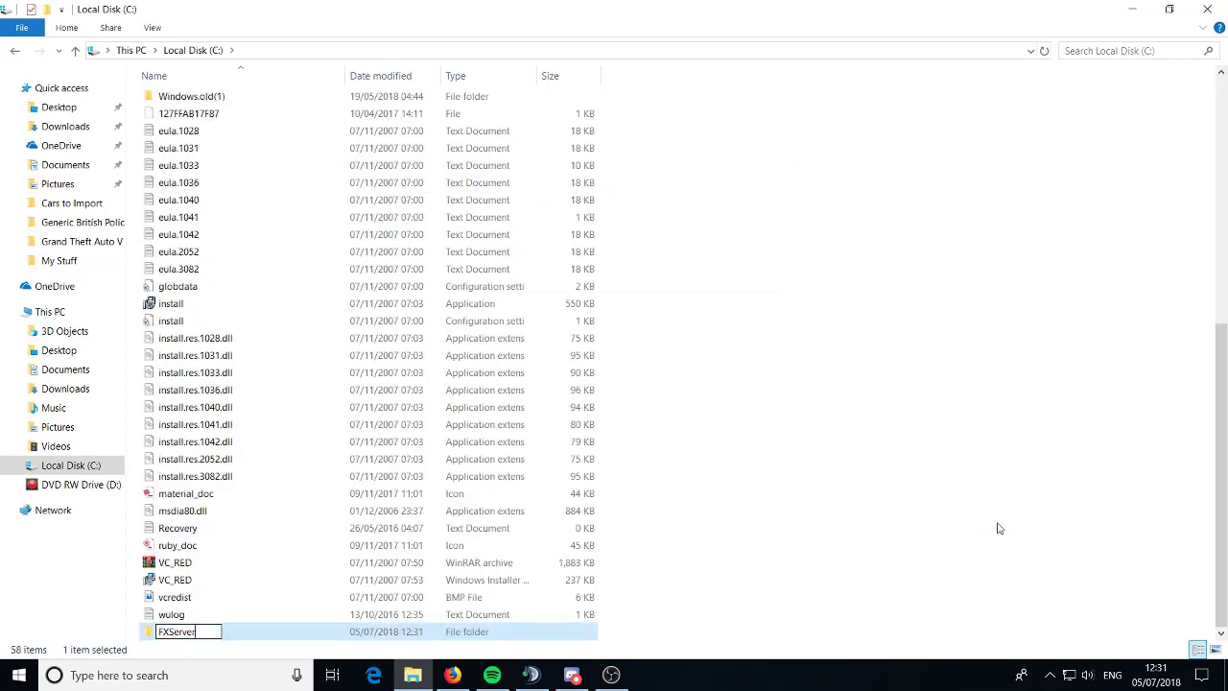
pyautogui.press('Return')
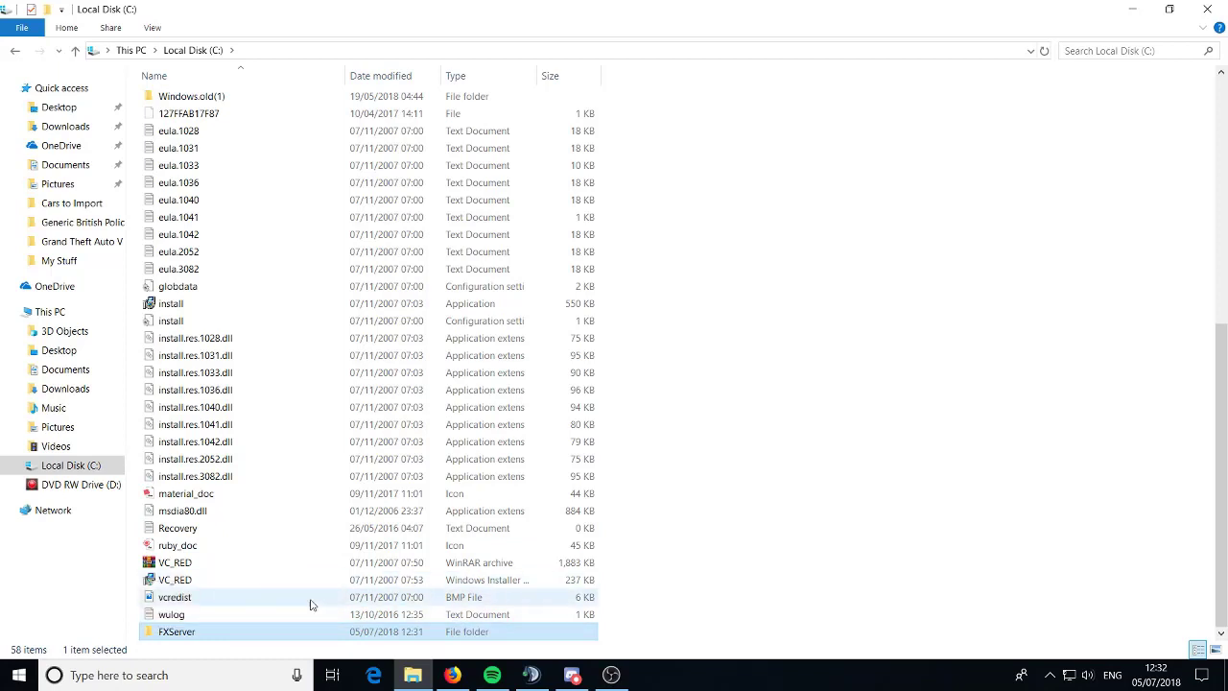
pyautogui.doubleClick(227, 631)
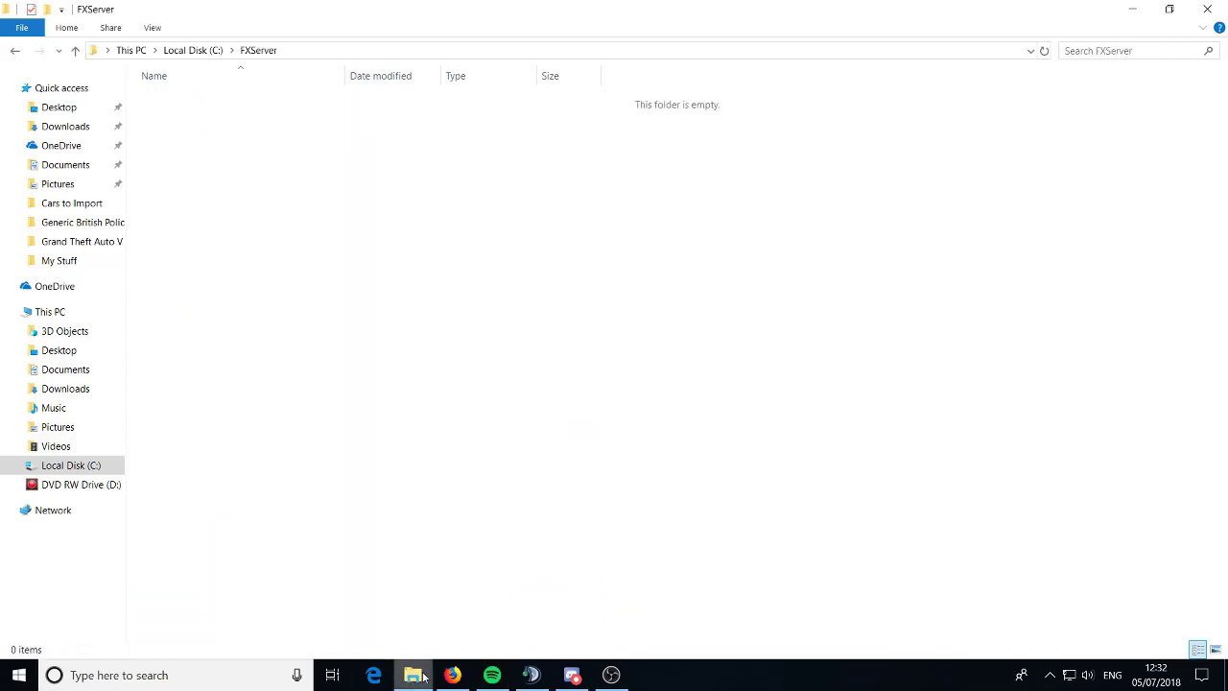
pyautogui.click(452, 675)
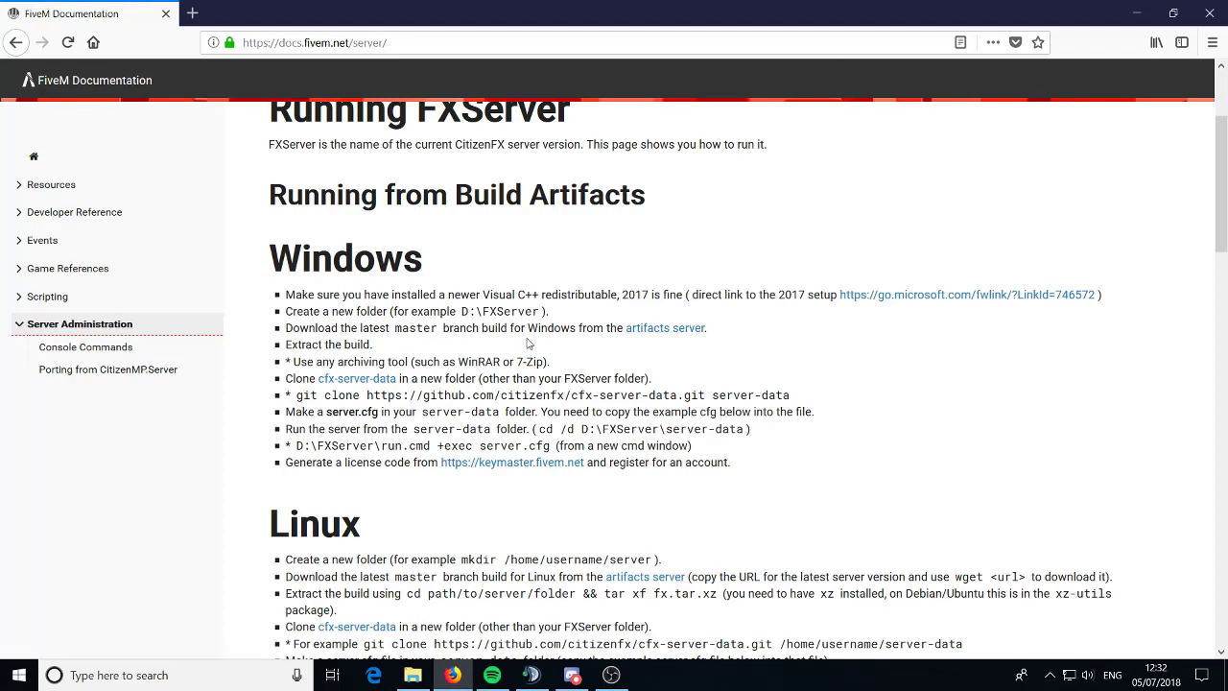
# - Open the artifacts server index of Windows master server builds from the docs
pyautogui.click(660, 333)
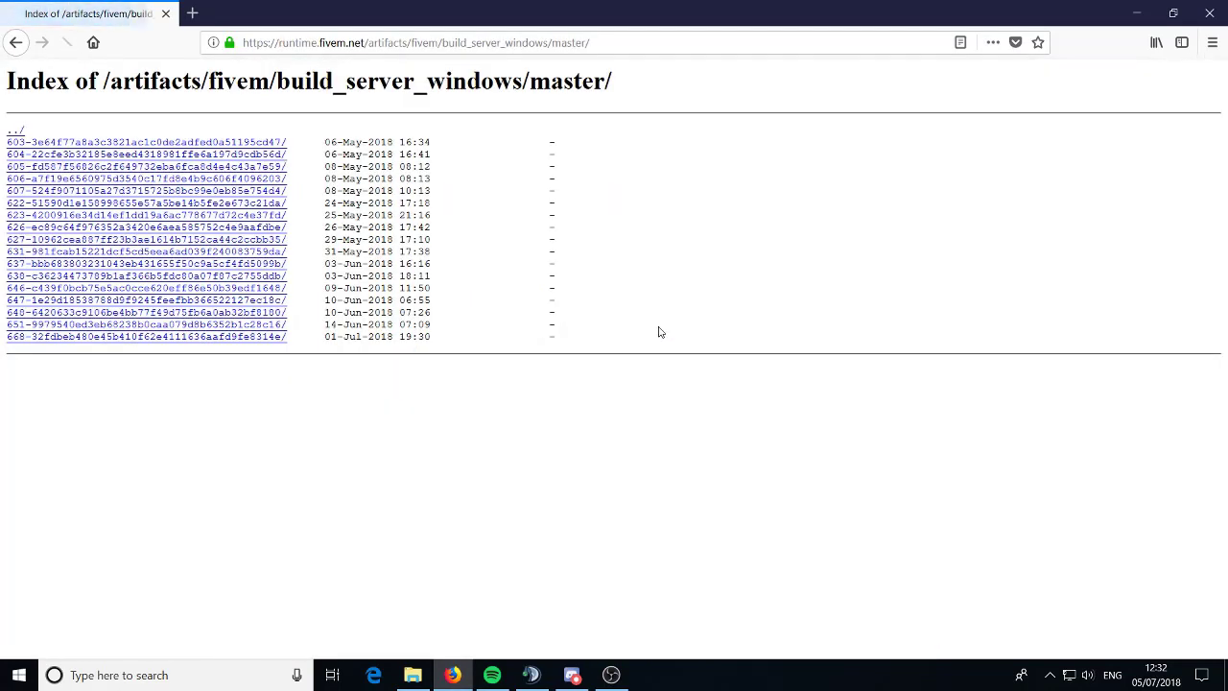
# - Download the 27.1 MB server.zip from build 668 and open it in WinRAR
pyautogui.click(239, 341)
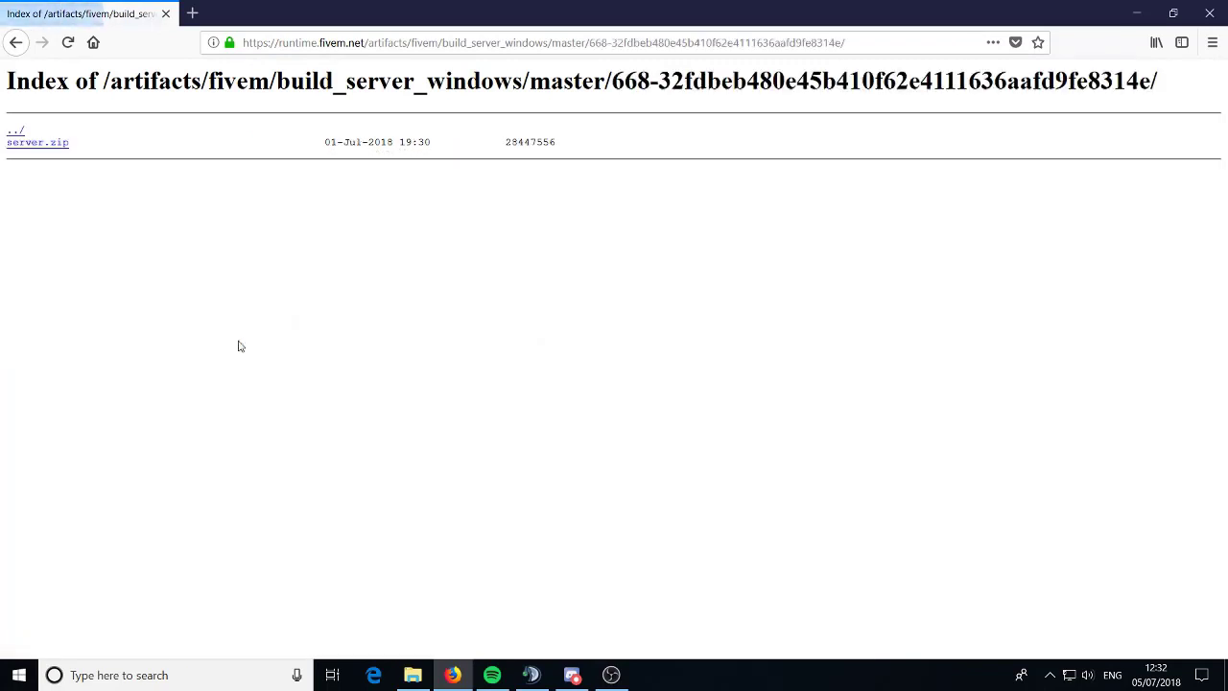
pyautogui.click(38, 144)
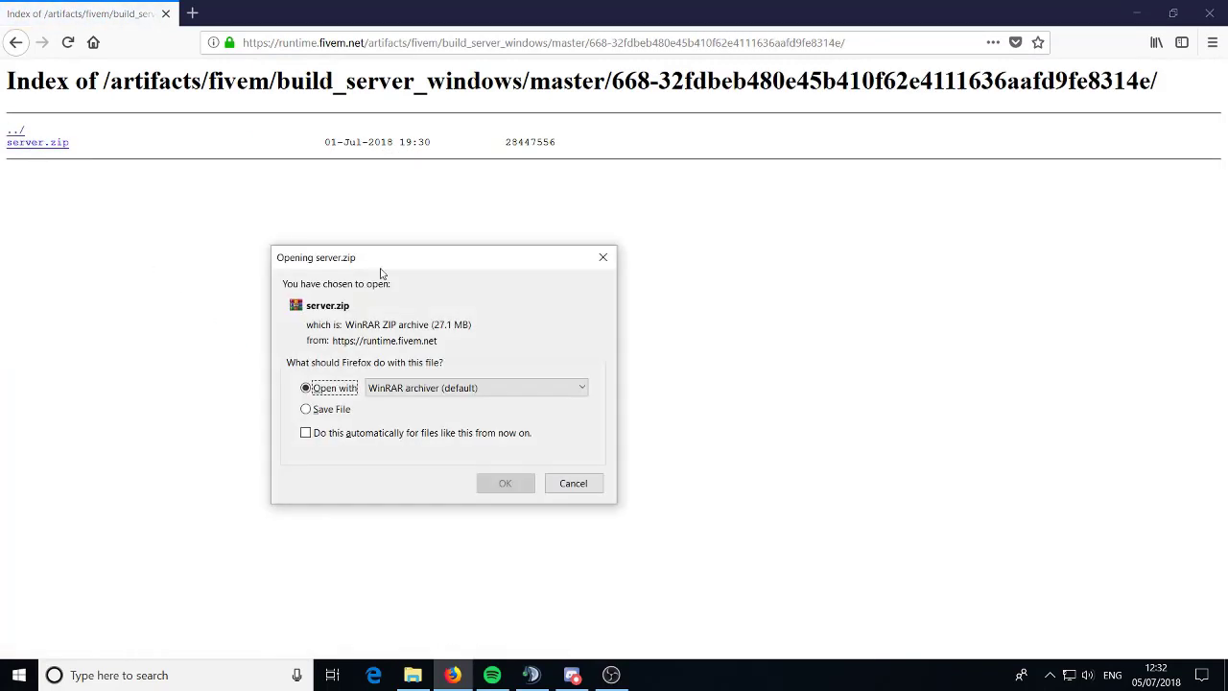
pyautogui.click(500, 484)
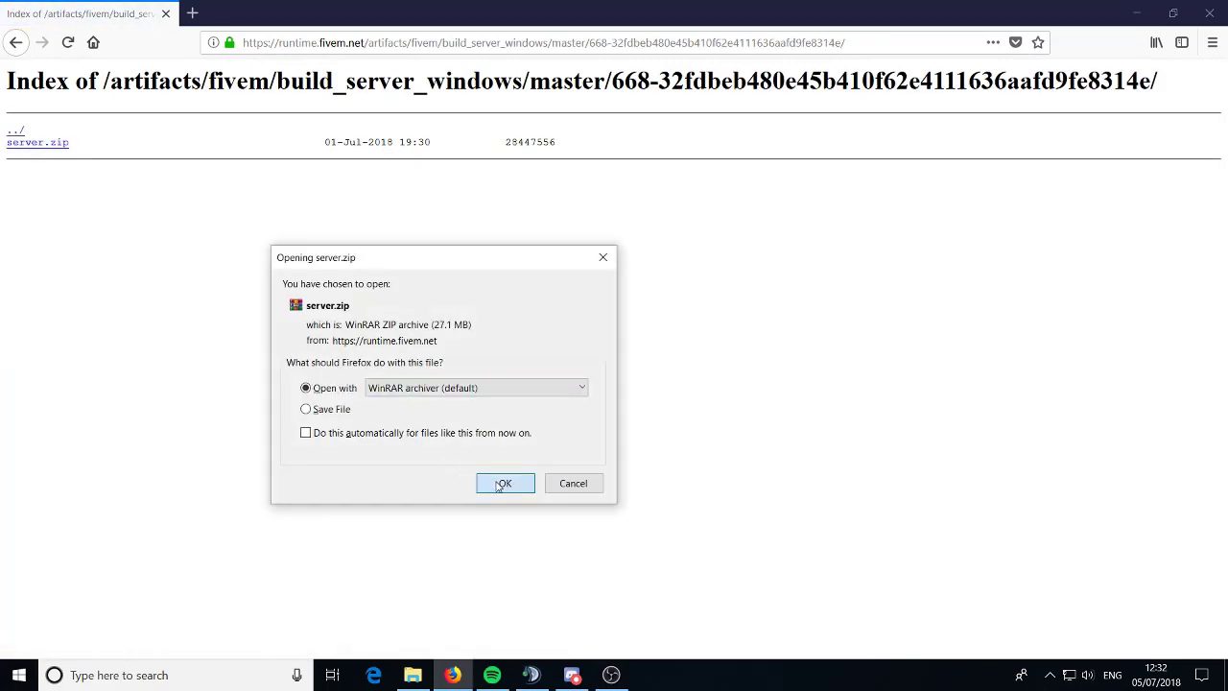
pyautogui.click(16, 43)
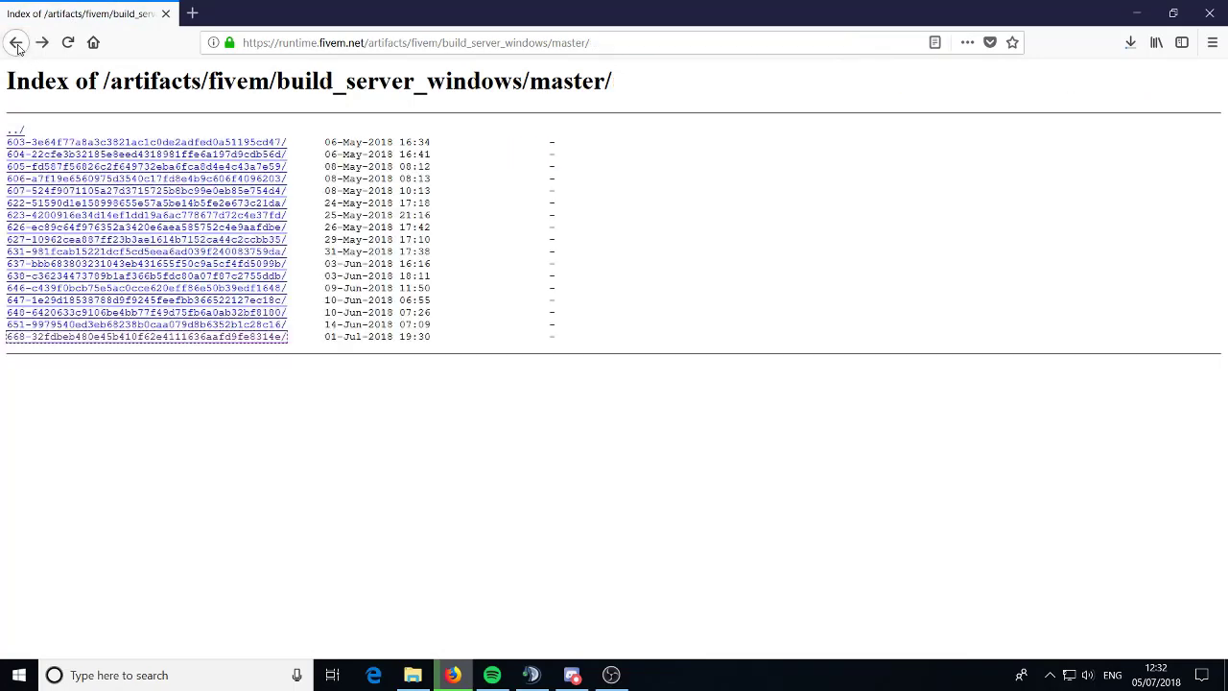
pyautogui.click(16, 43)
pyautogui.click(1131, 44)
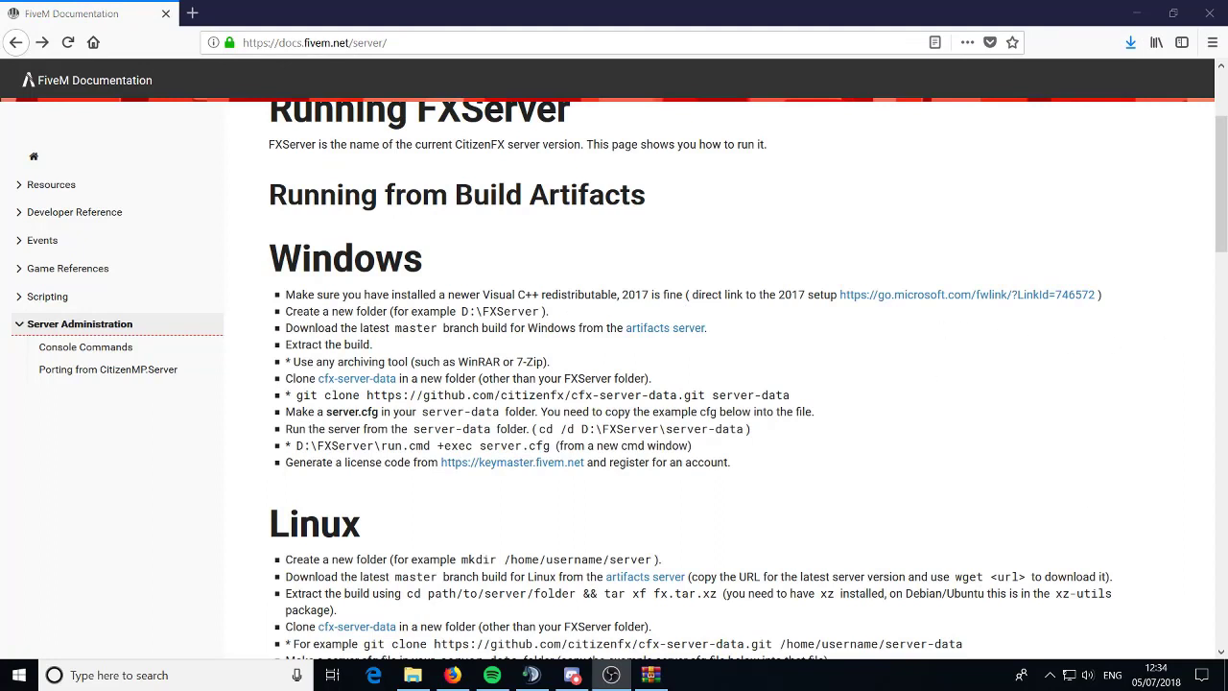
pyautogui.click(1130, 44)
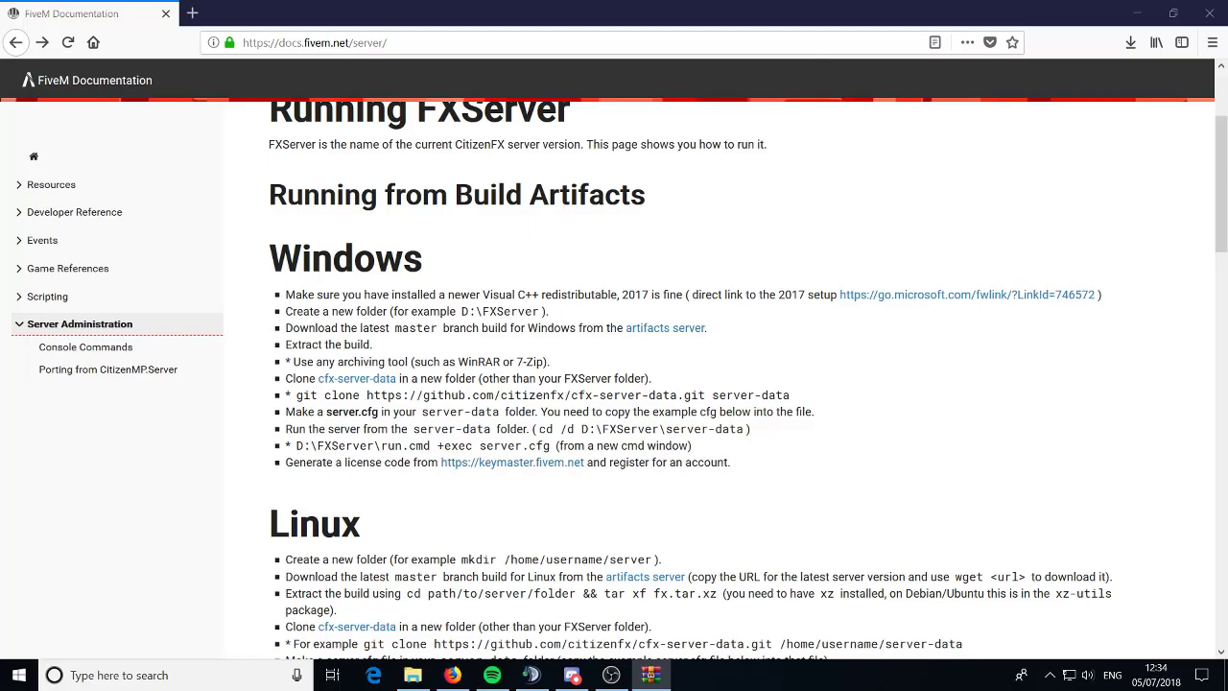
pyautogui.scroll(-8, 609, 286)
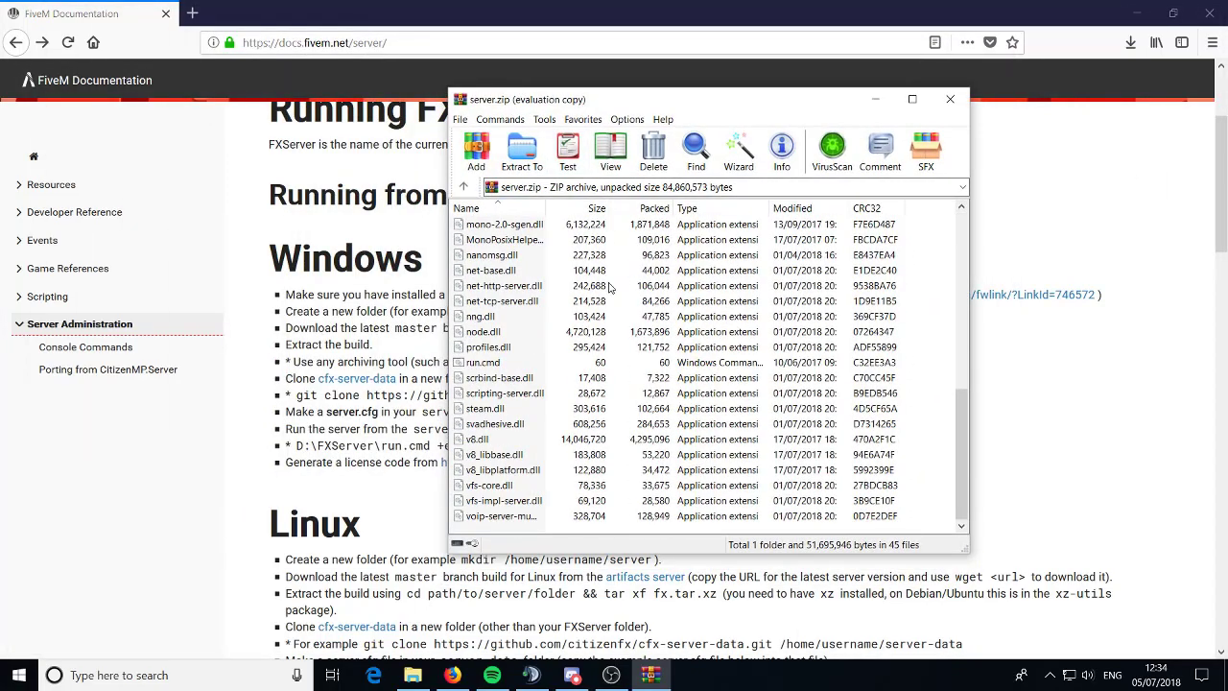
# - Extract all server.zip contents from WinRAR into the C:\FXServer folder
pyautogui.scroll(8, 609, 286)
pyautogui.click(402, 674)
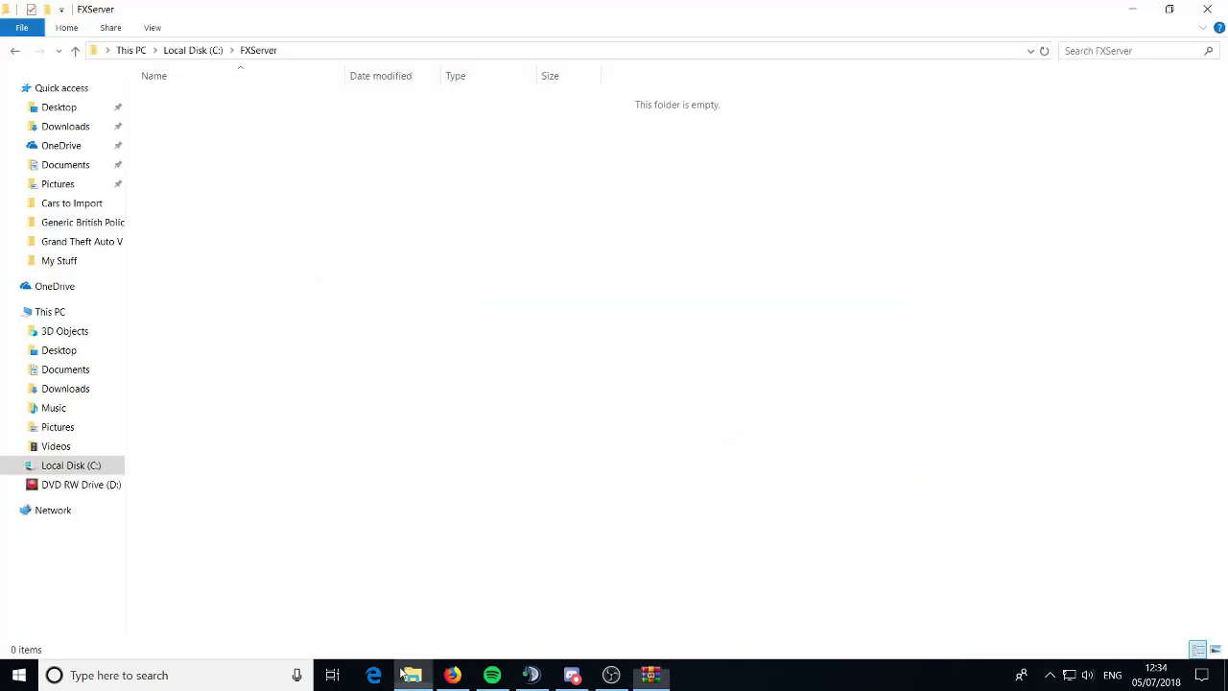
pyautogui.rightClick(403, 674)
pyautogui.click(651, 674)
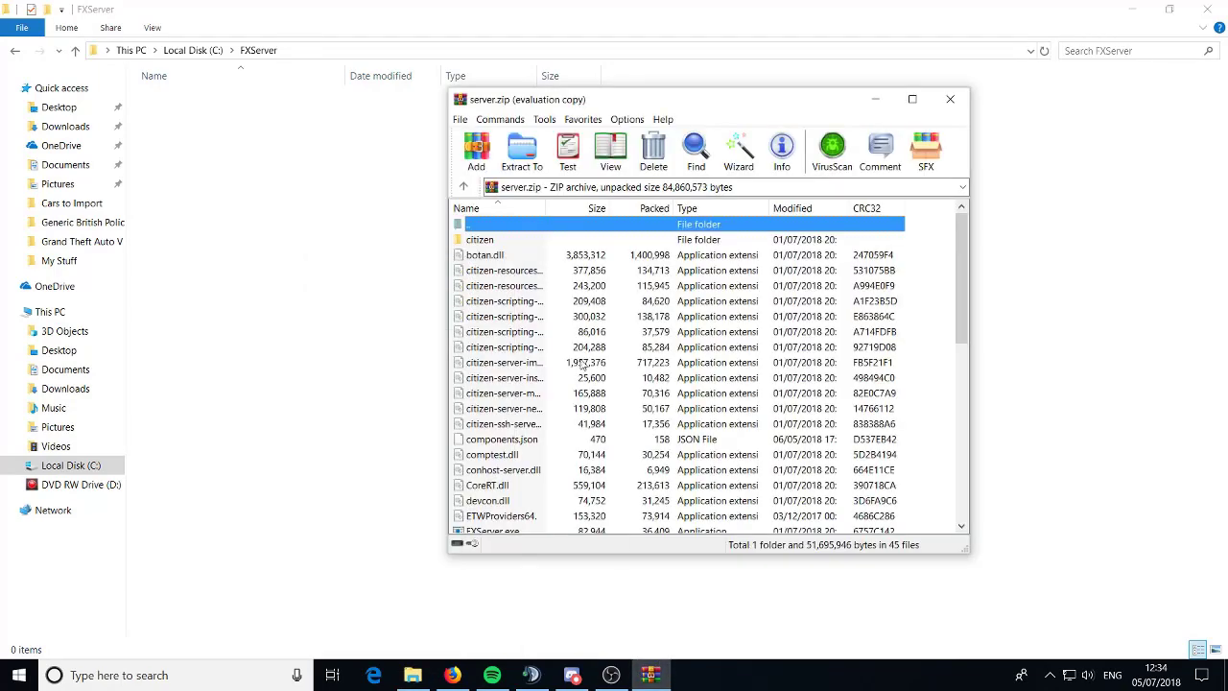
pyautogui.click(482, 240)
pyautogui.scroll(-8, 482, 245)
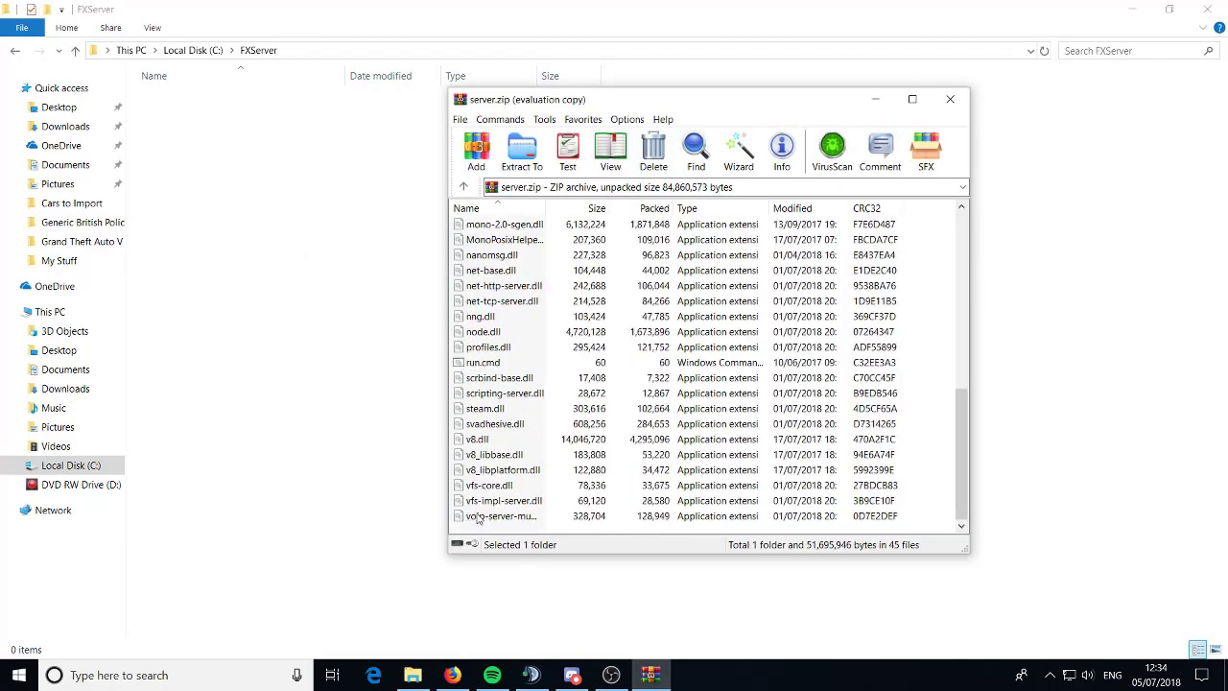
pyautogui.keyDown('shift'); pyautogui.click(476, 518); pyautogui.keyUp('shift')
pyautogui.moveTo(499, 507); pyautogui.dragTo(292, 357)
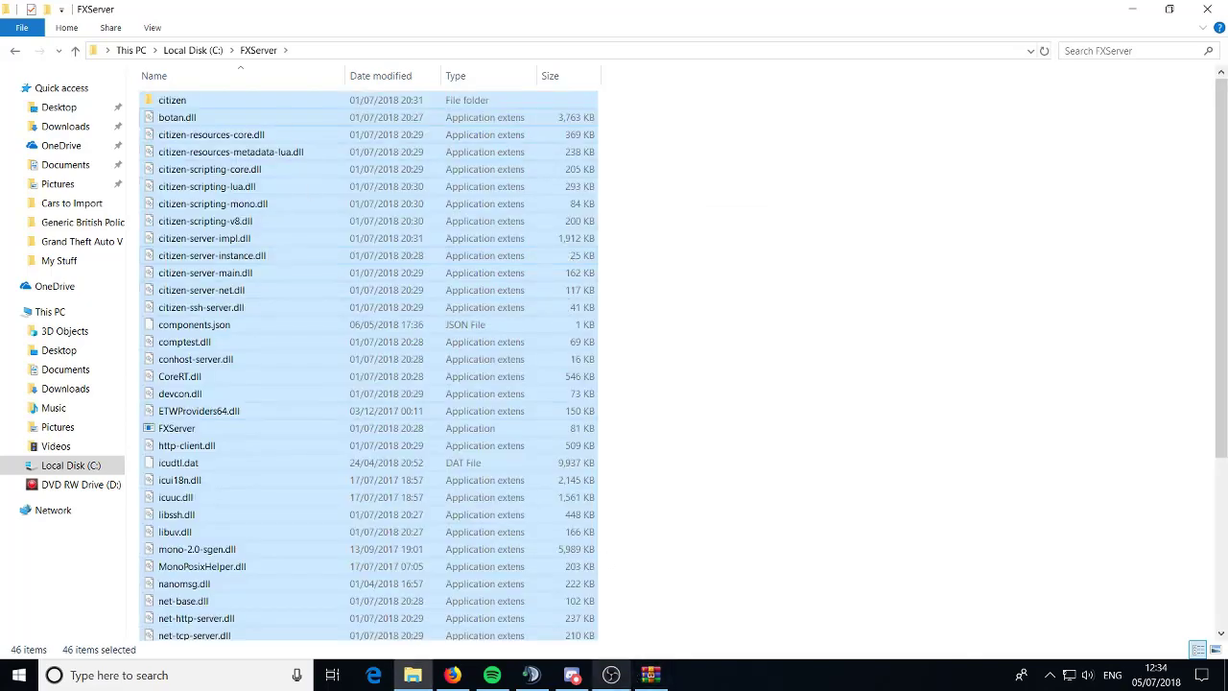
# - Close the server.zip archive and return to the FiveM server docs
pyautogui.click(651, 674)
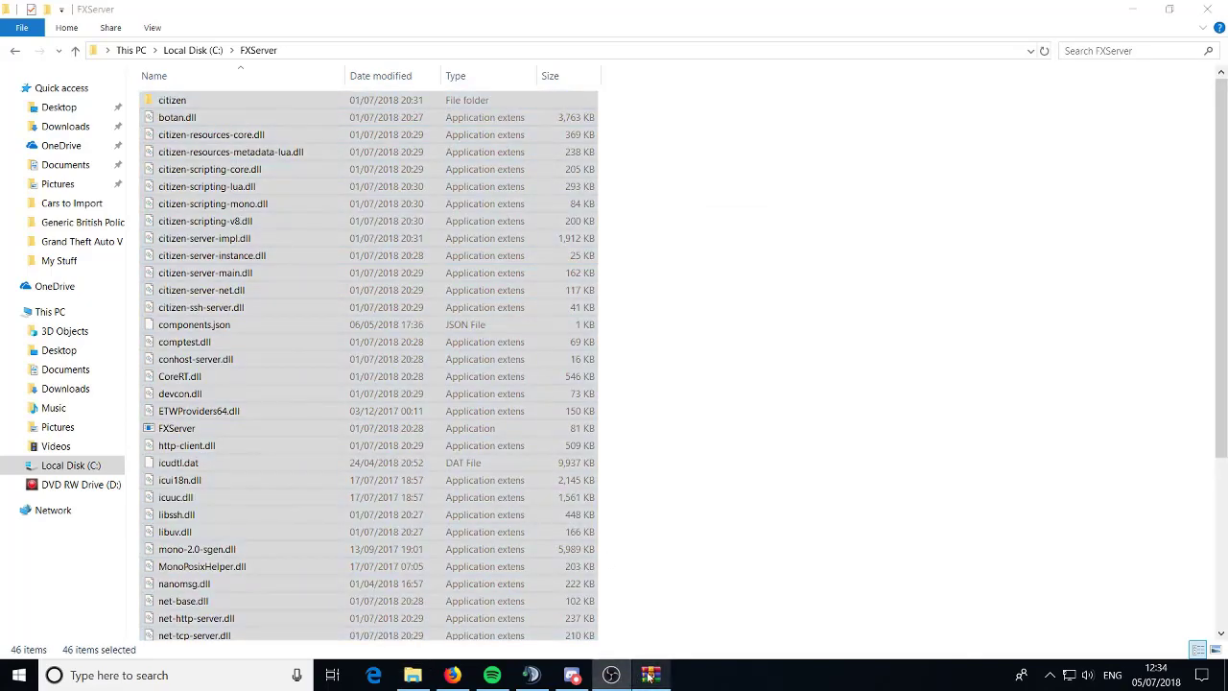
pyautogui.click(952, 94)
pyautogui.click(339, 300)
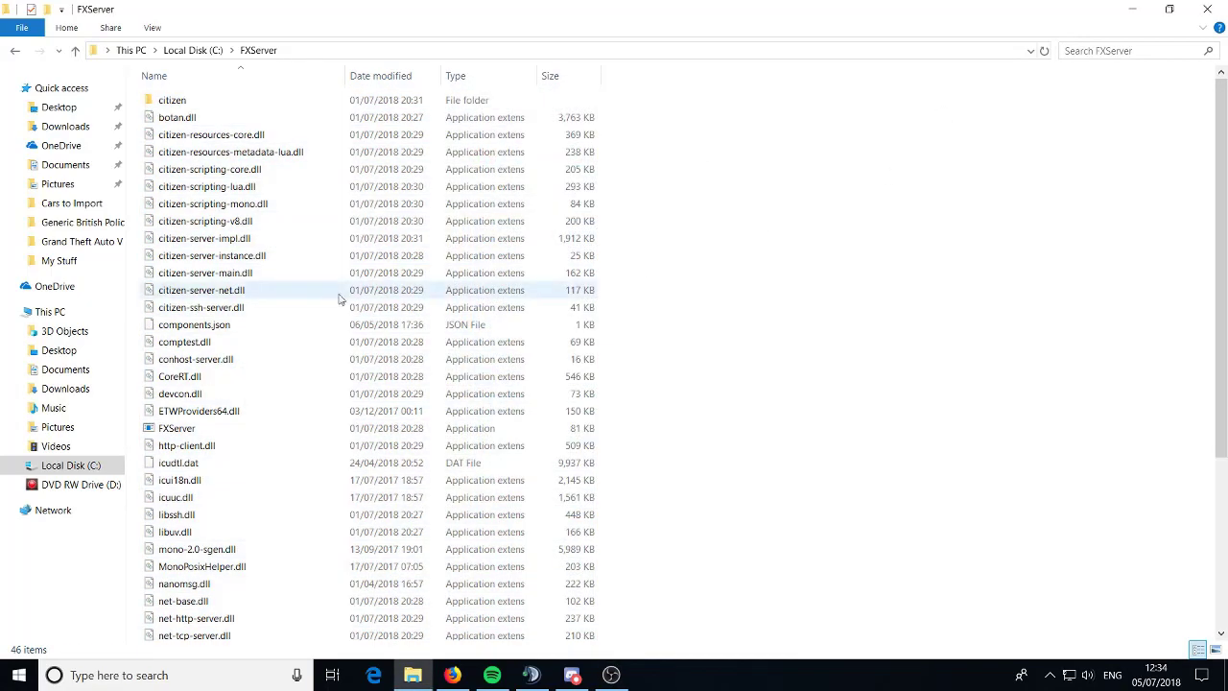
pyautogui.click(452, 674)
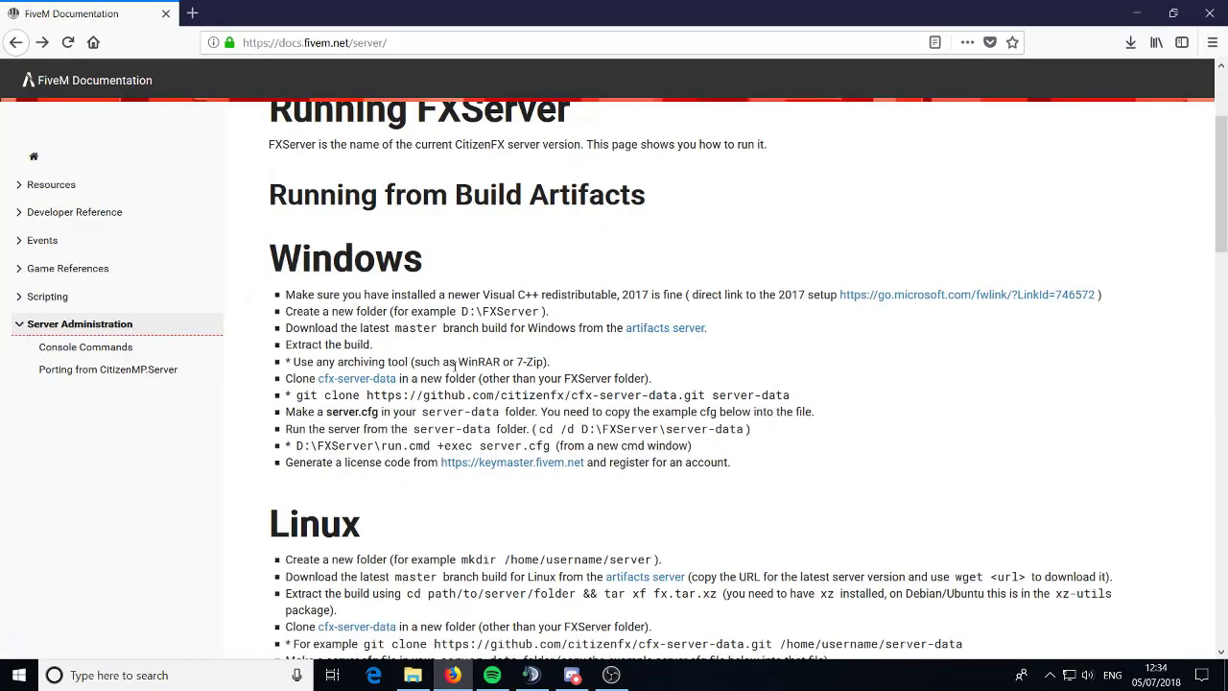
# - Download cfx-server-data-master.zip from the GitHub cfx-server-data repository and open it in WinRAR
pyautogui.click(355, 381)
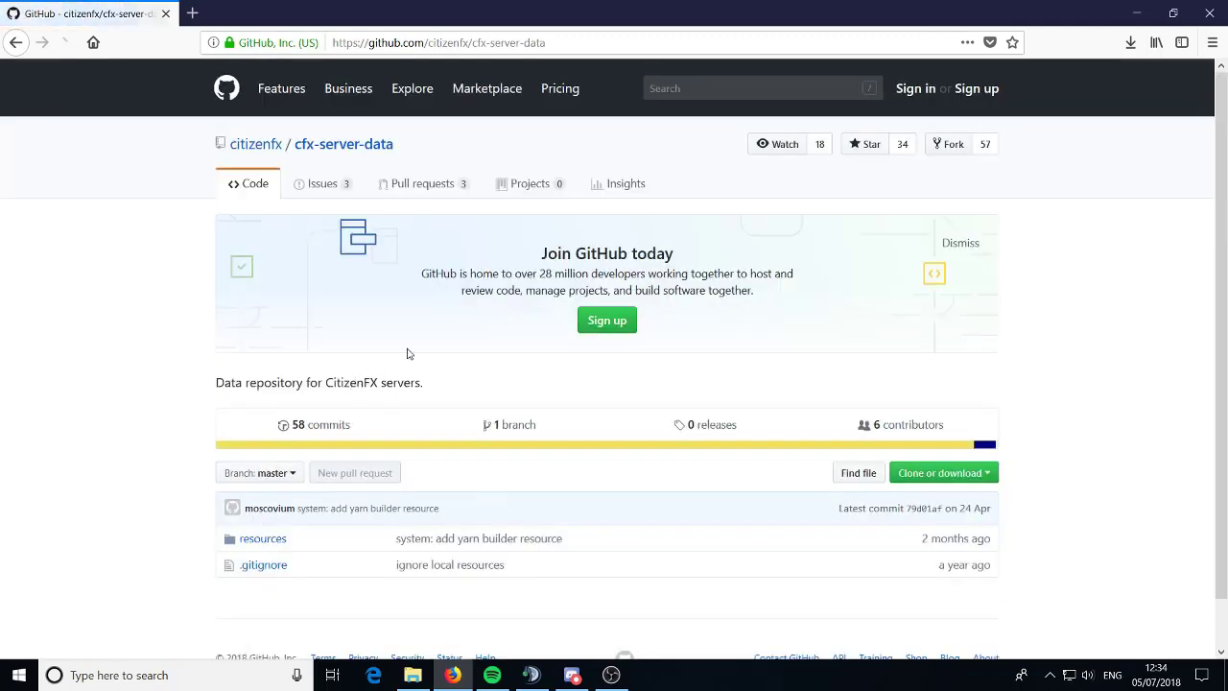
pyautogui.click(940, 477)
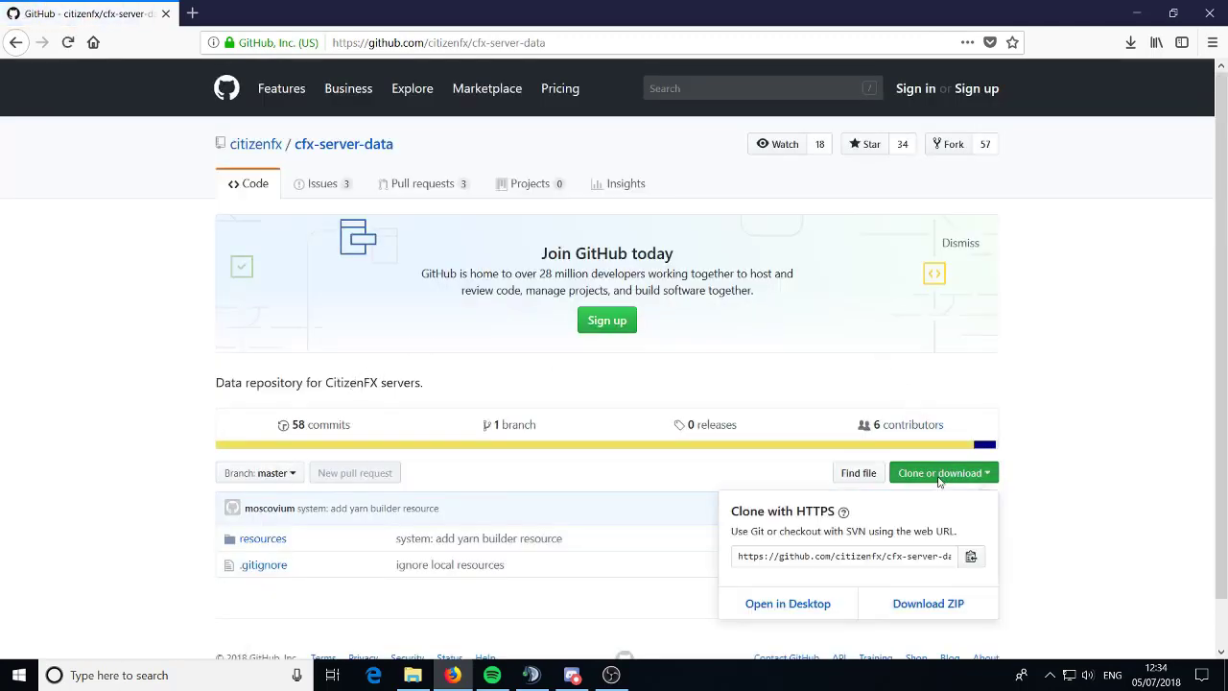
pyautogui.click(882, 603)
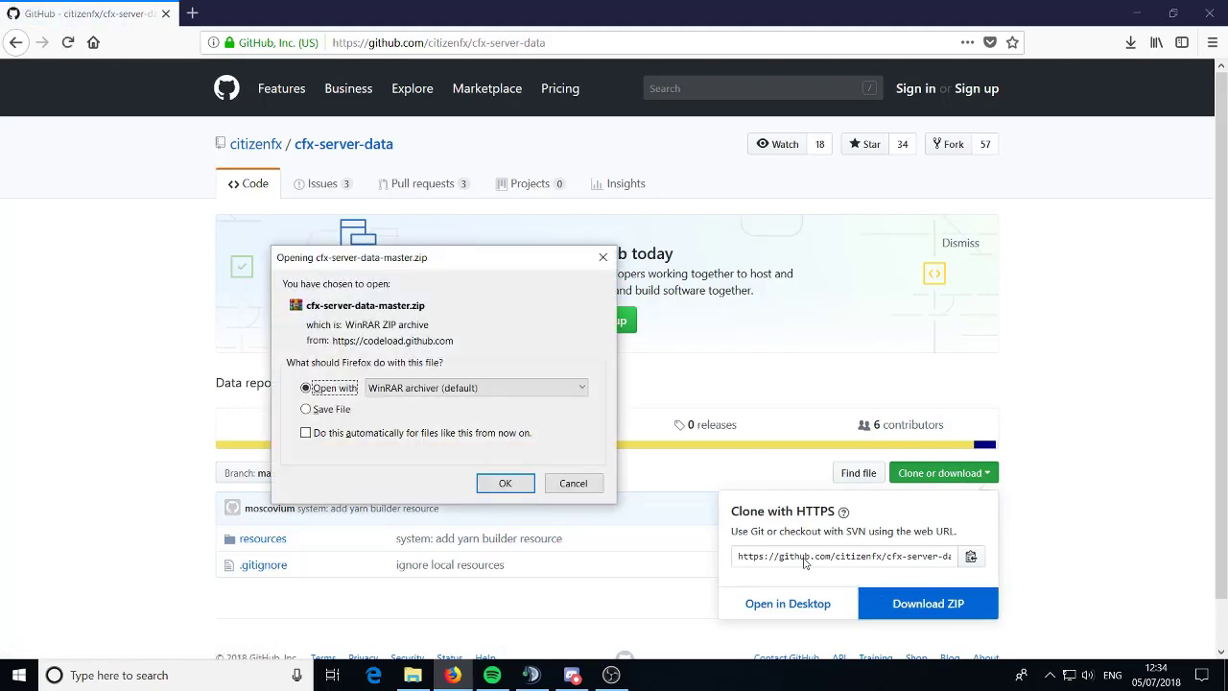
pyautogui.click(504, 482)
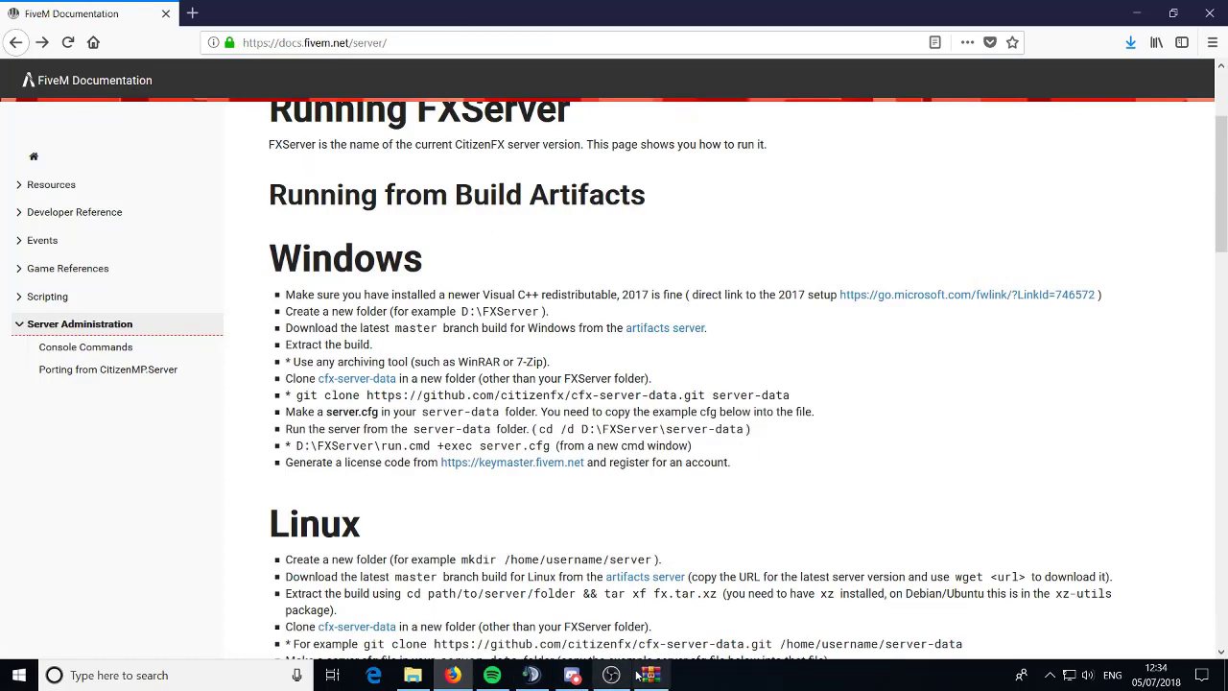
pyautogui.click(637, 677)
pyautogui.click(494, 240)
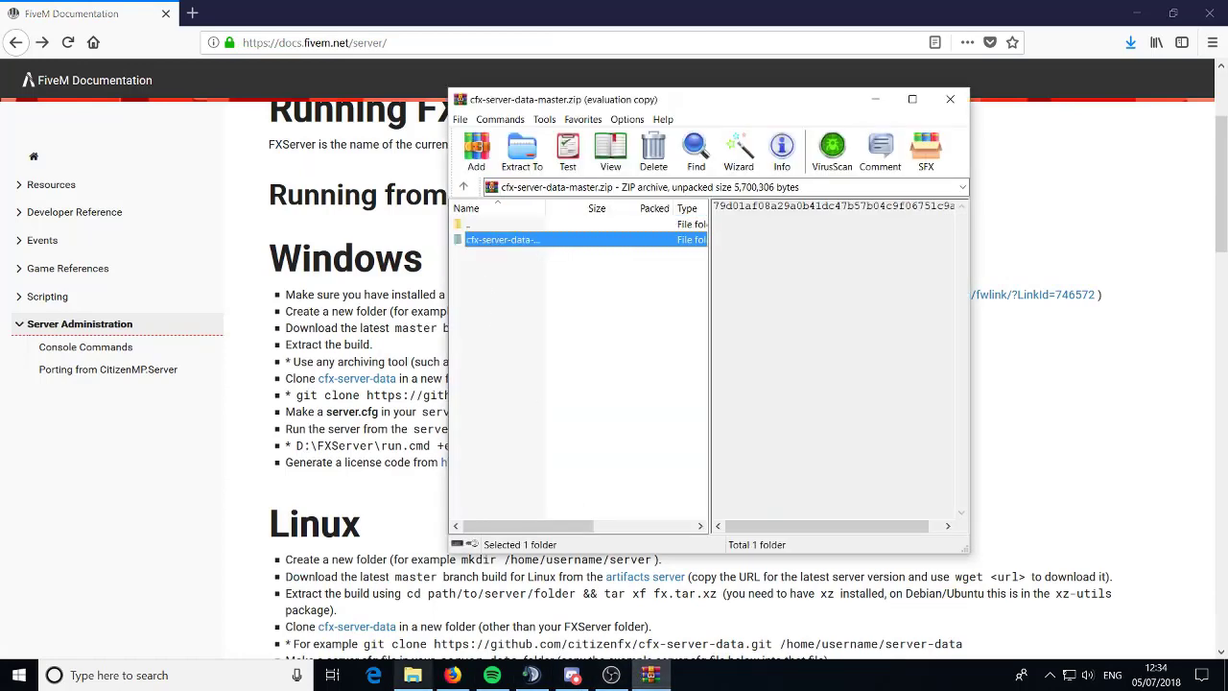
# - Extract the cfx-server-data-master folder into C:\FXServer, giving 47 items, then close the archive
pyautogui.click(413, 674)
pyautogui.click(650, 674)
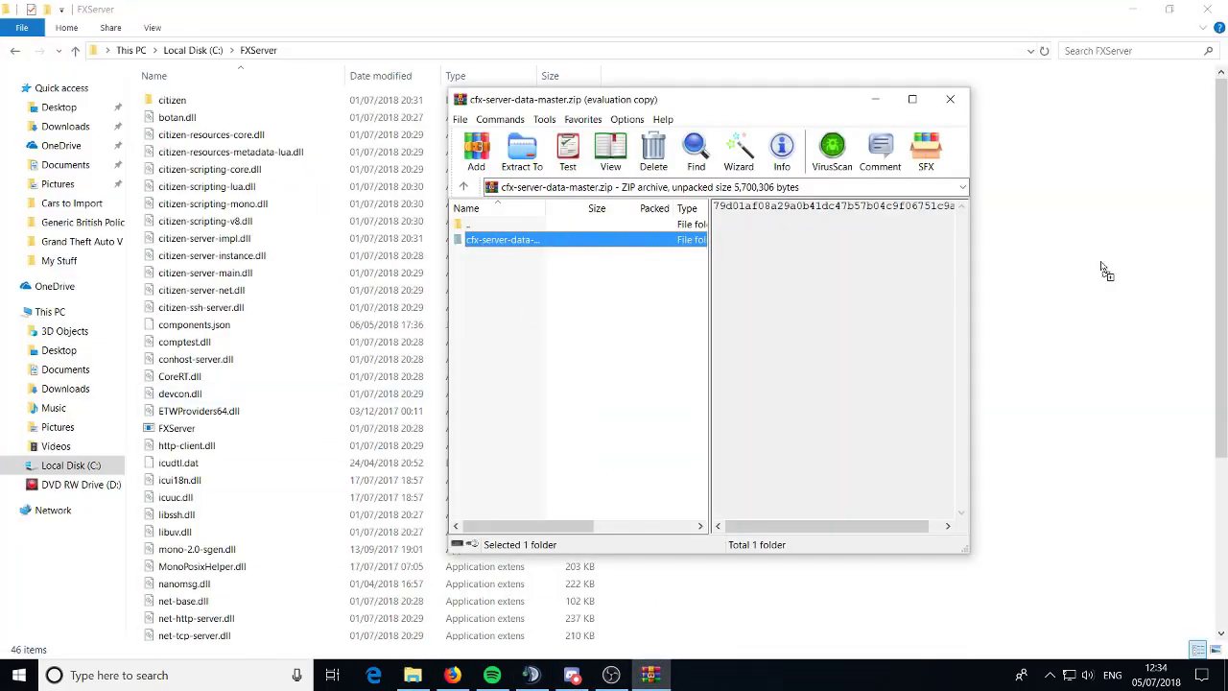
pyautogui.moveTo(1103, 270); pyautogui.dragTo(1081, 228)
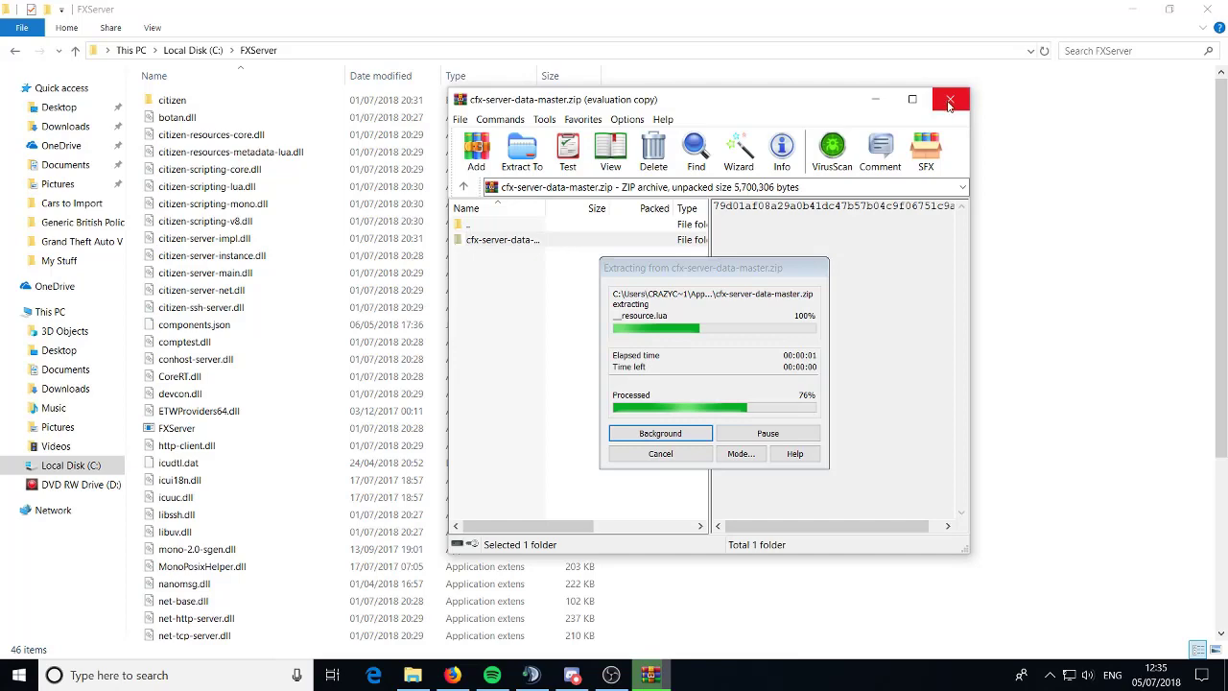
pyautogui.click(947, 102)
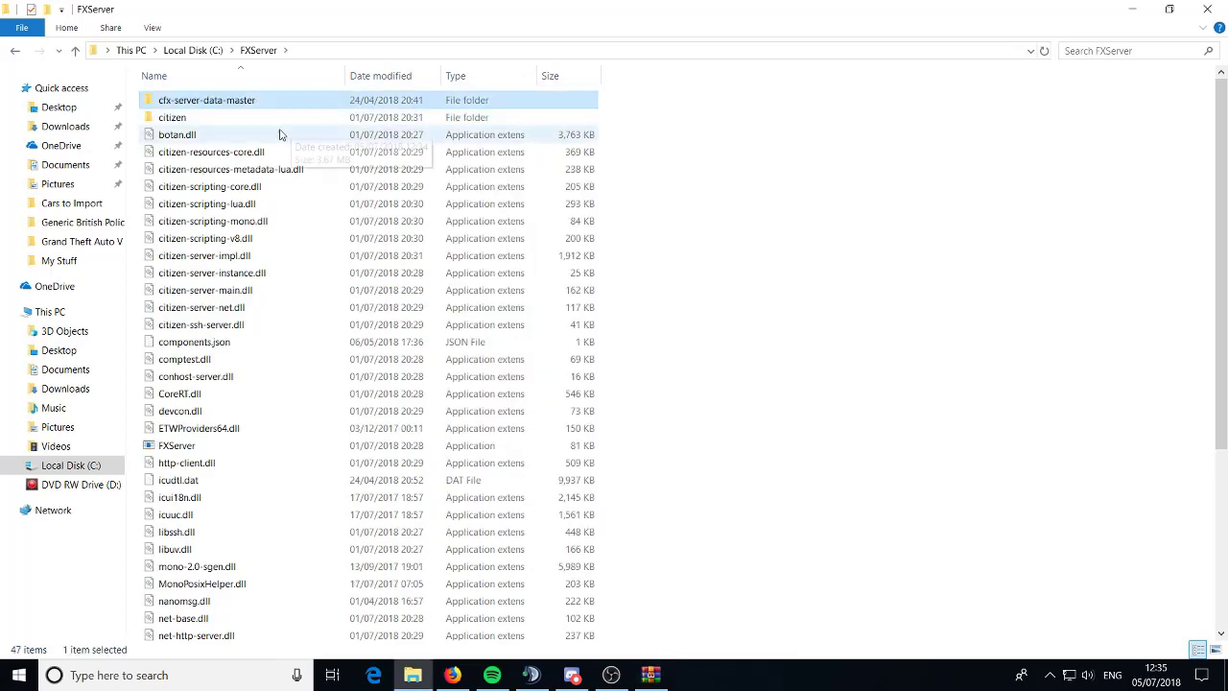
# - Give the cfx-server-data-master folder in C:\FXServer the new name 'server-data'
pyautogui.rightClick(242, 101)
pyautogui.click(288, 442)
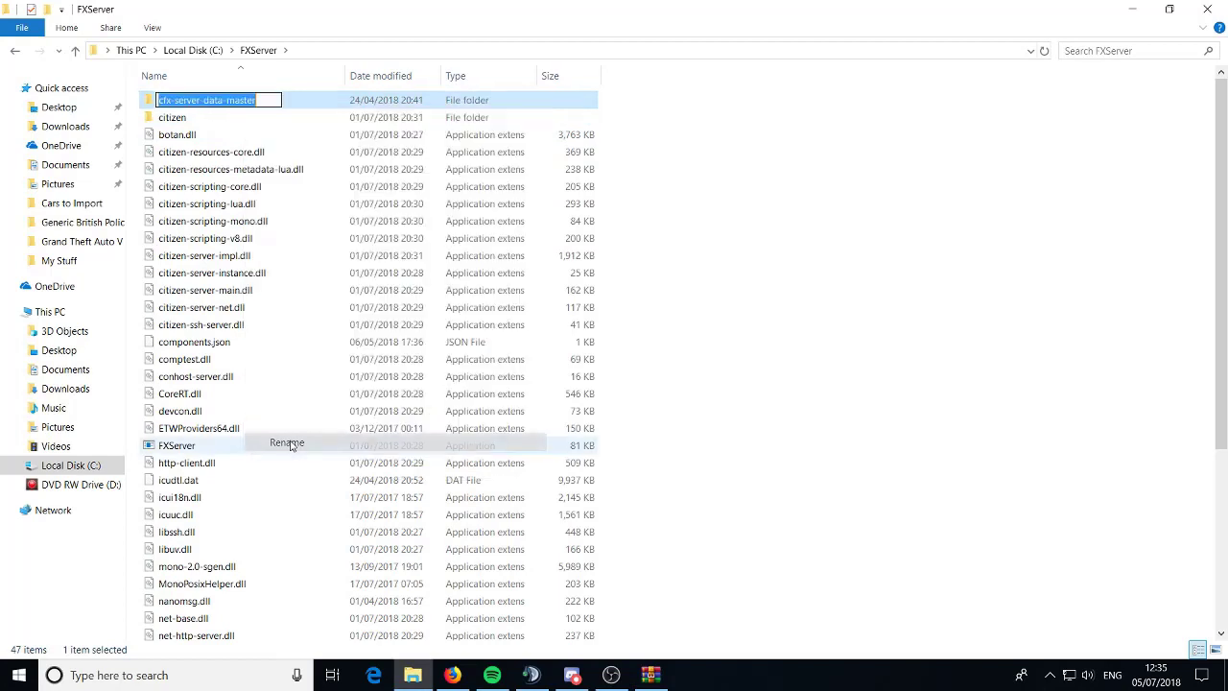
pyautogui.write('server-')
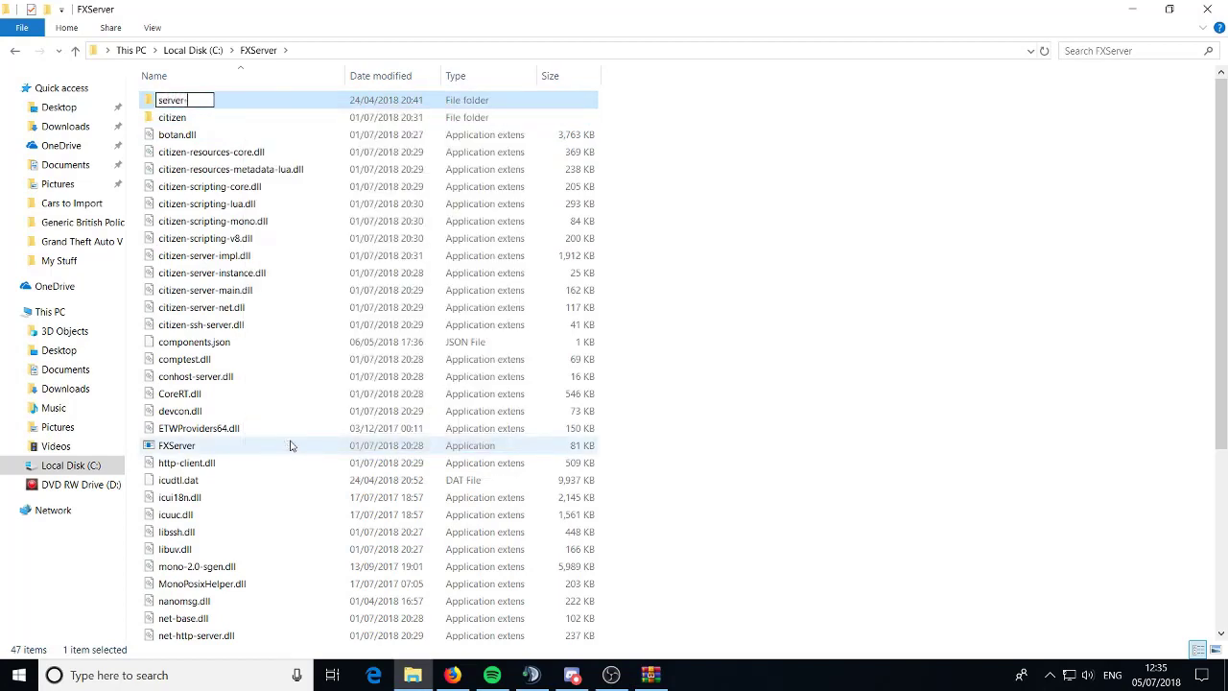
pyautogui.write('data')
pyautogui.press('Return')
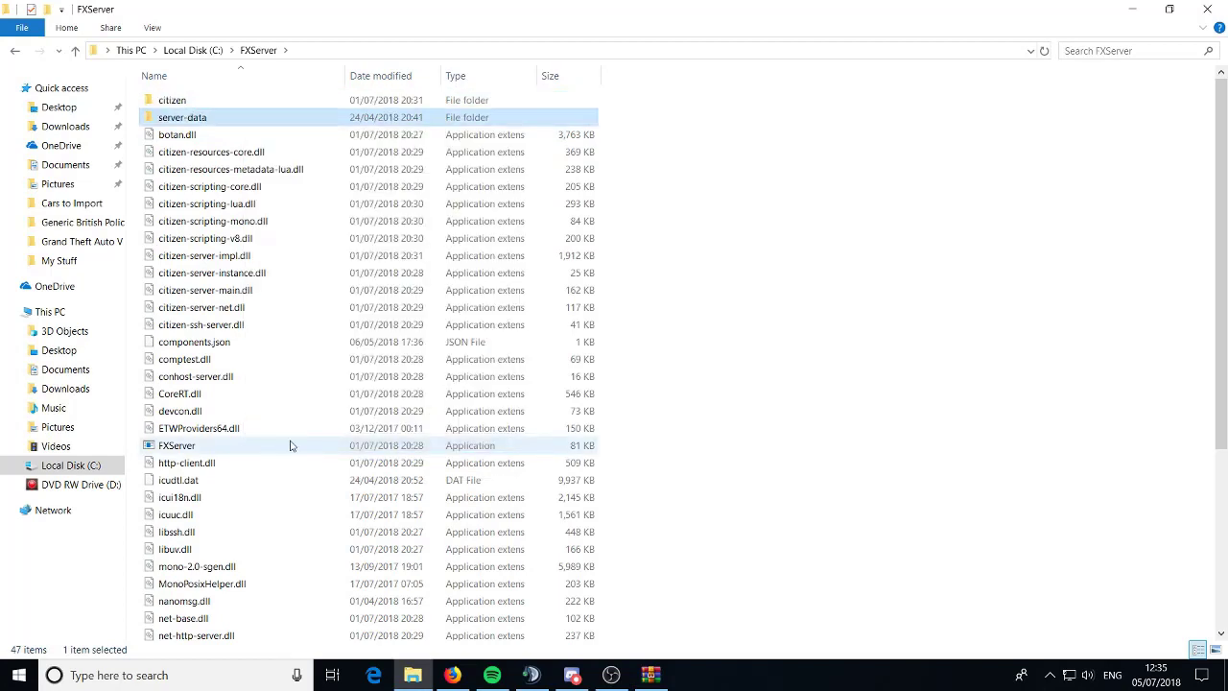